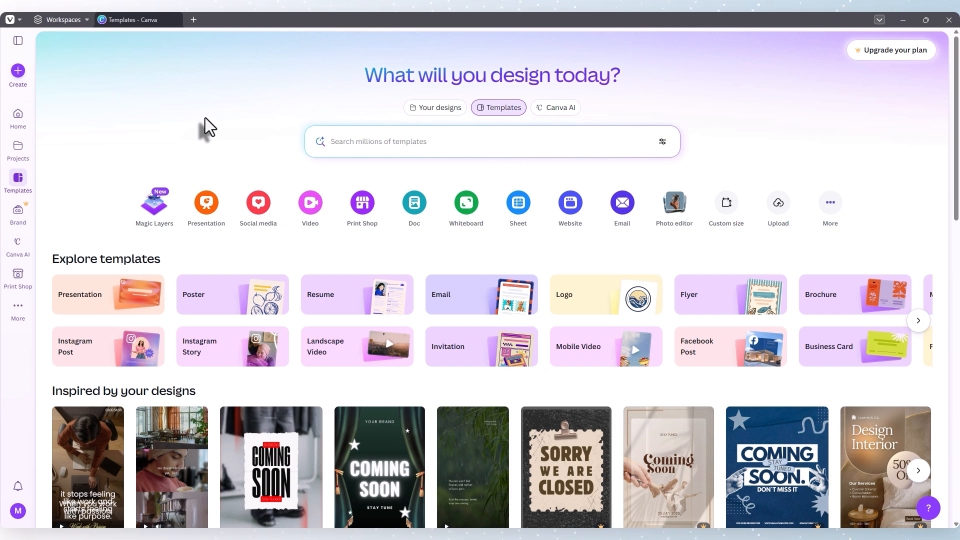
# - Create a new custom-size design 5 in wide and 5 in high
pyautogui.click(732, 240)
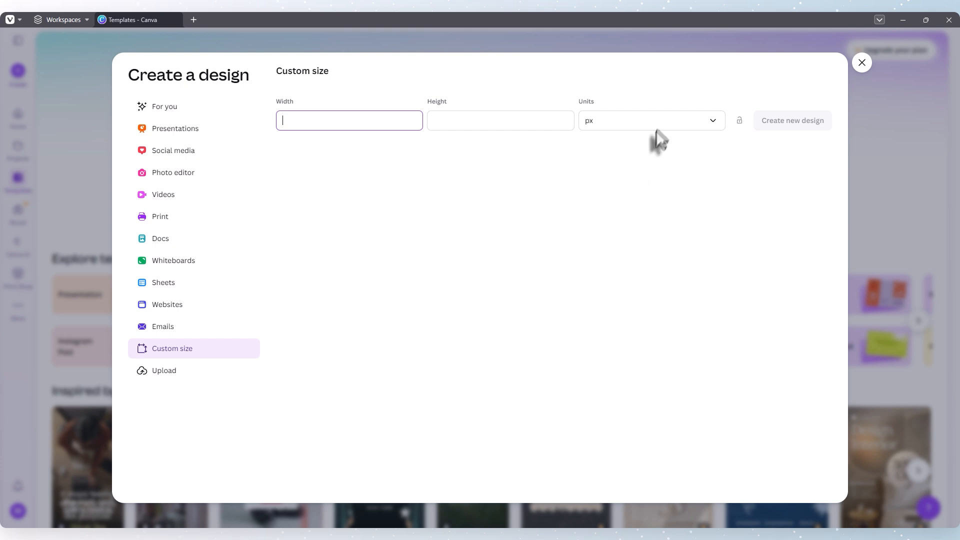
pyautogui.click(653, 131)
pyautogui.click(632, 168)
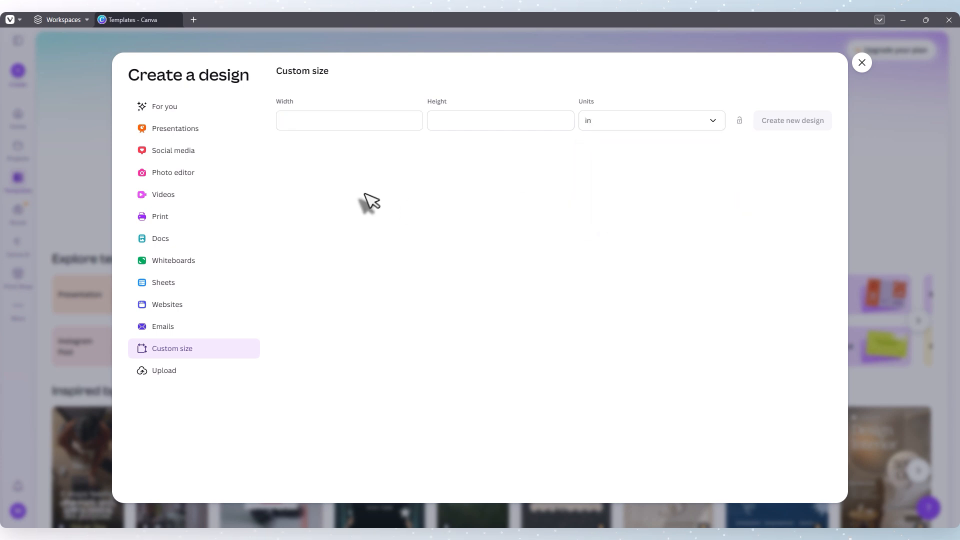
pyautogui.click(325, 123)
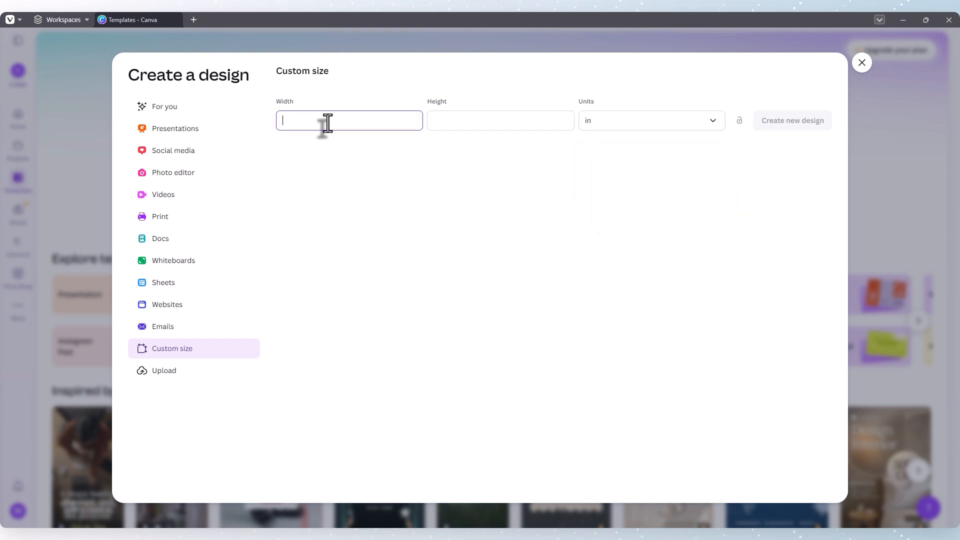
pyautogui.write('5')
pyautogui.click(457, 126)
pyautogui.write('5')
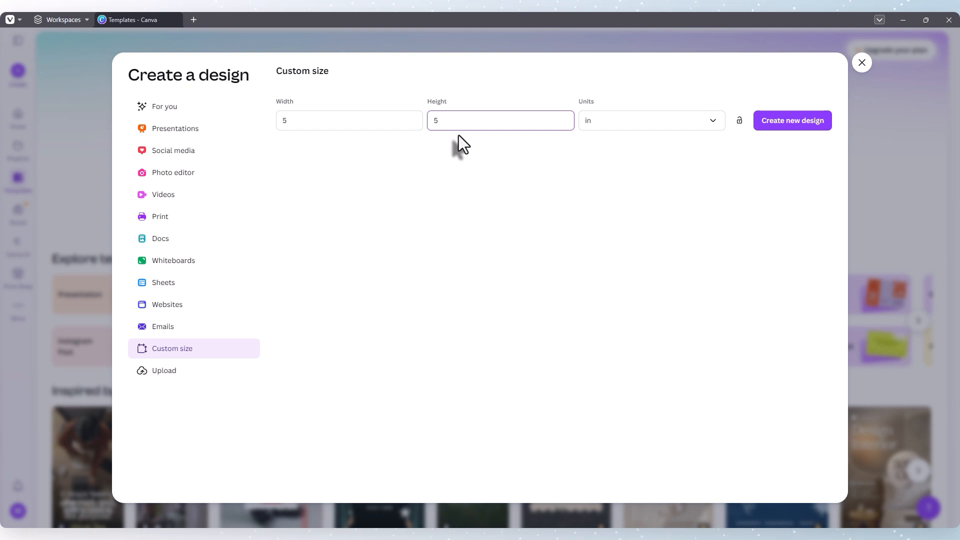
pyautogui.click(773, 121)
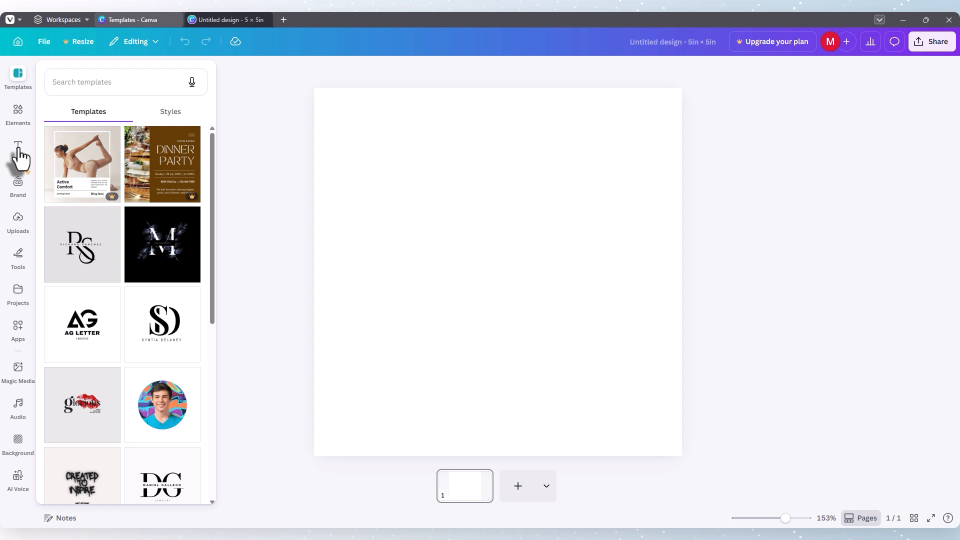
# - Add a heading text box reading "Heading" and place it centred near the upper edge of the page
pyautogui.click(18, 146)
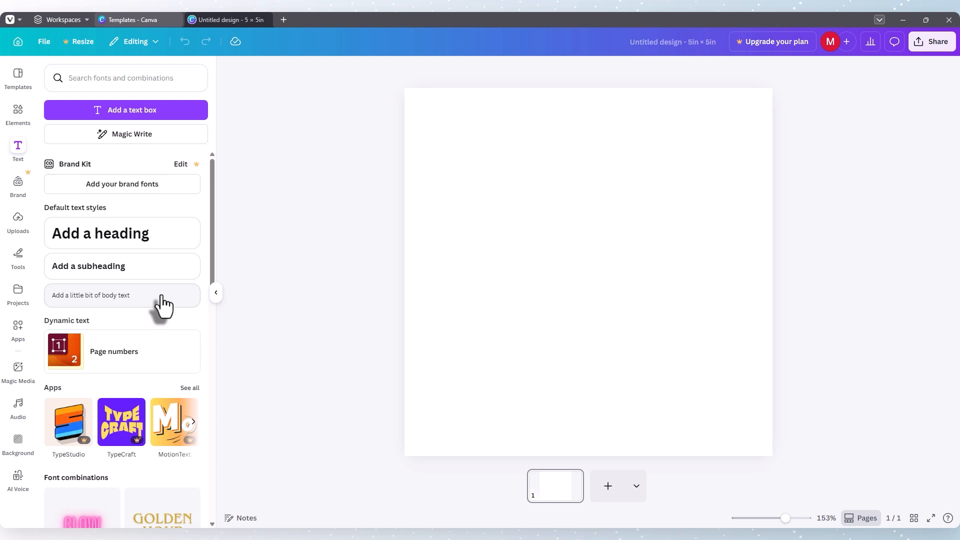
pyautogui.click(162, 245)
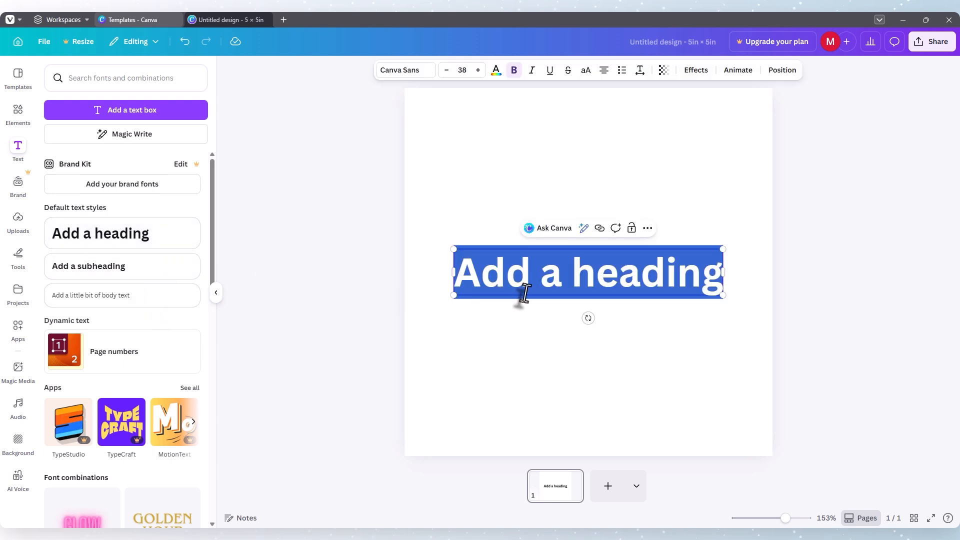
pyautogui.click(598, 259)
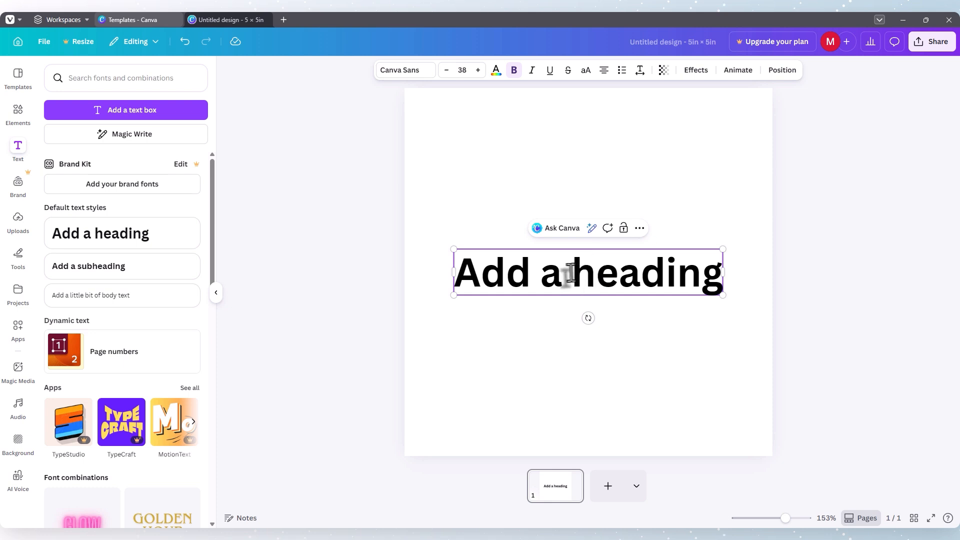
pyautogui.moveTo(596, 274); pyautogui.dragTo(464, 275)
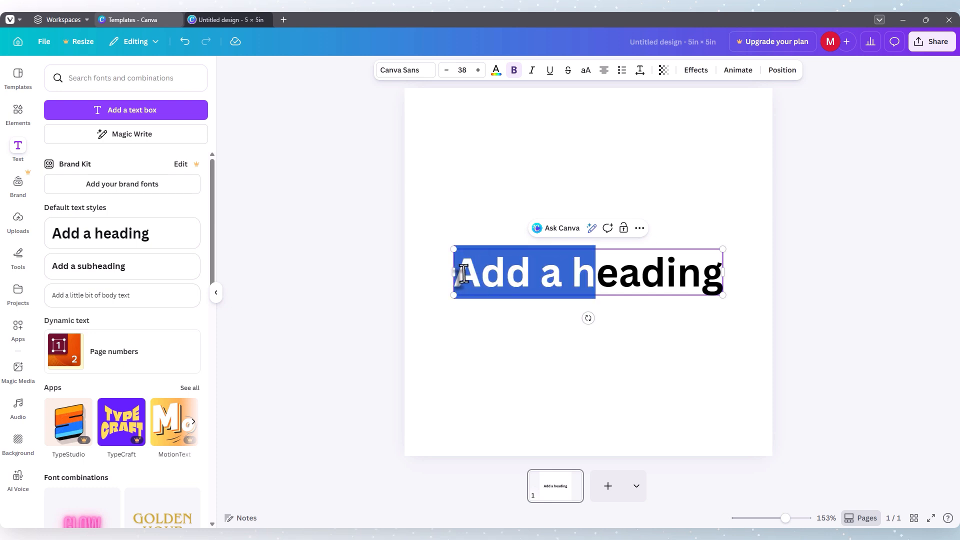
pyautogui.write('H')
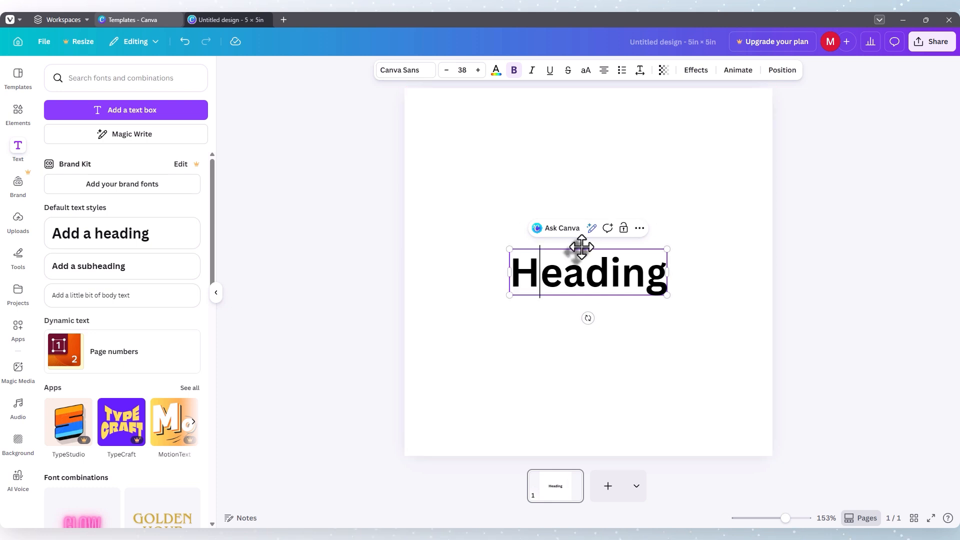
pyautogui.moveTo(582, 247); pyautogui.dragTo(581, 113)
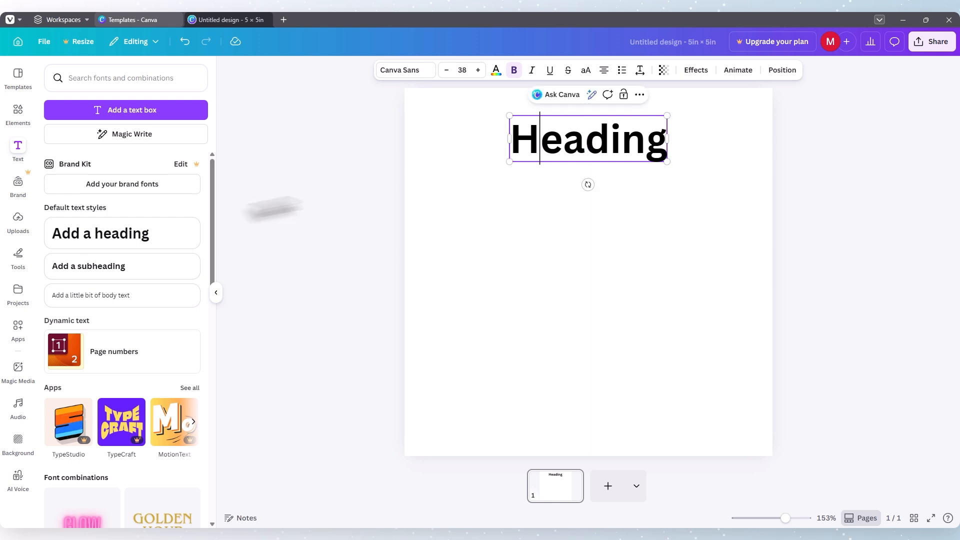
# - Add a subheading text box below the heading and change its text to "Subheading"
pyautogui.click(167, 275)
pyautogui.moveTo(620, 176); pyautogui.dragTo(552, 178)
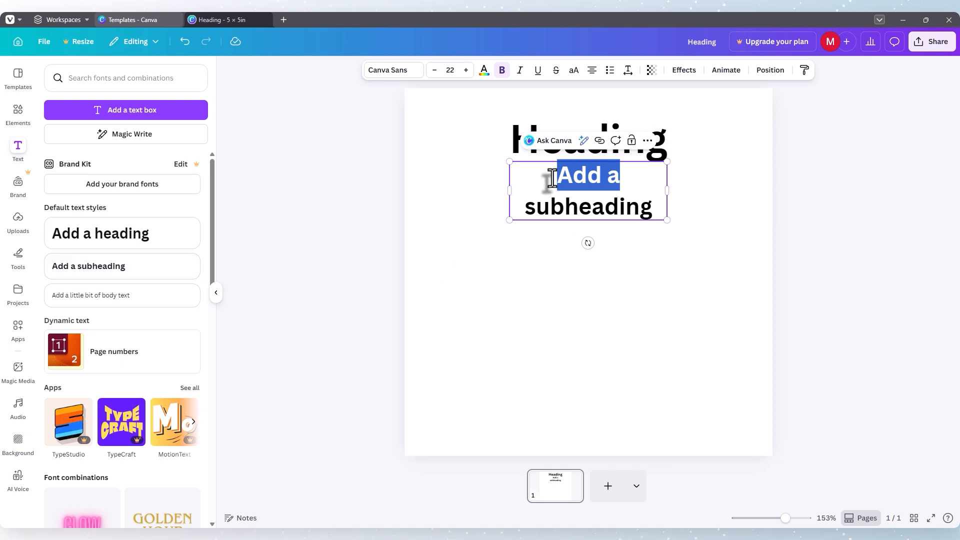
pyautogui.write('S')
pyautogui.press('Delete')
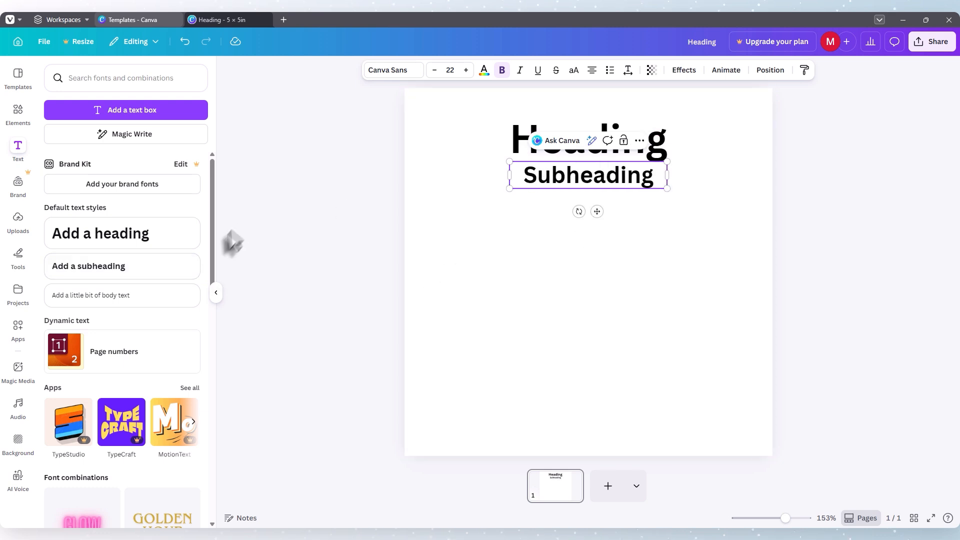
# - Add a body text box below the subheading and replace its placeholder with the copied Lorem ipsum paragraph
pyautogui.click(184, 300)
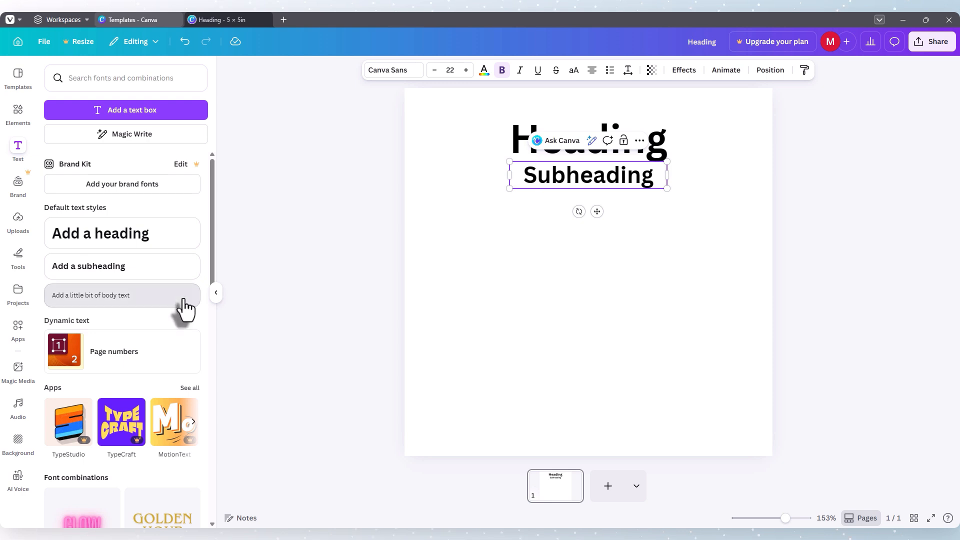
pyautogui.click(607, 220)
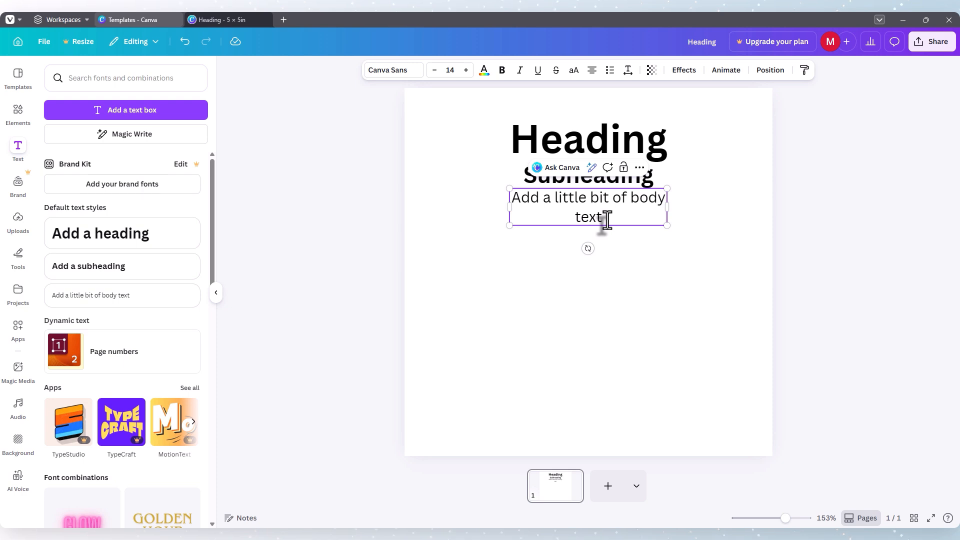
pyautogui.moveTo(604, 218); pyautogui.dragTo(507, 198)
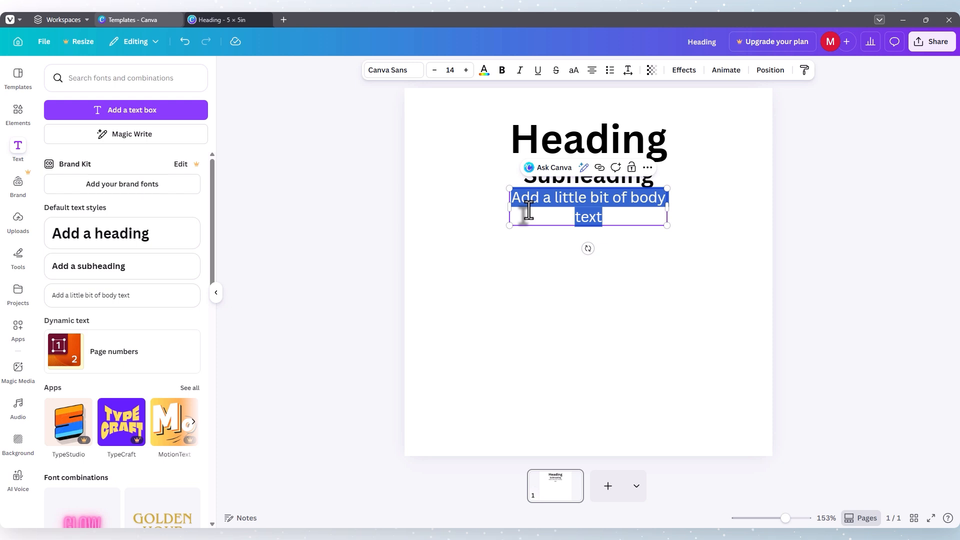
pyautogui.hotkey('ctrl', 'v')
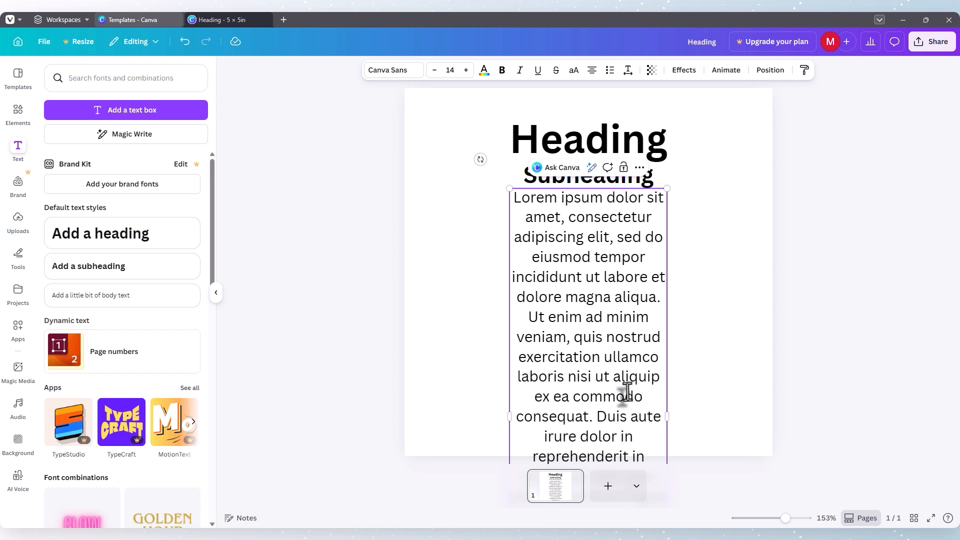
# - Undo the last change to the body text box and widen it on both sides to nearly the page width
pyautogui.hotkey('ctrl', 'z')
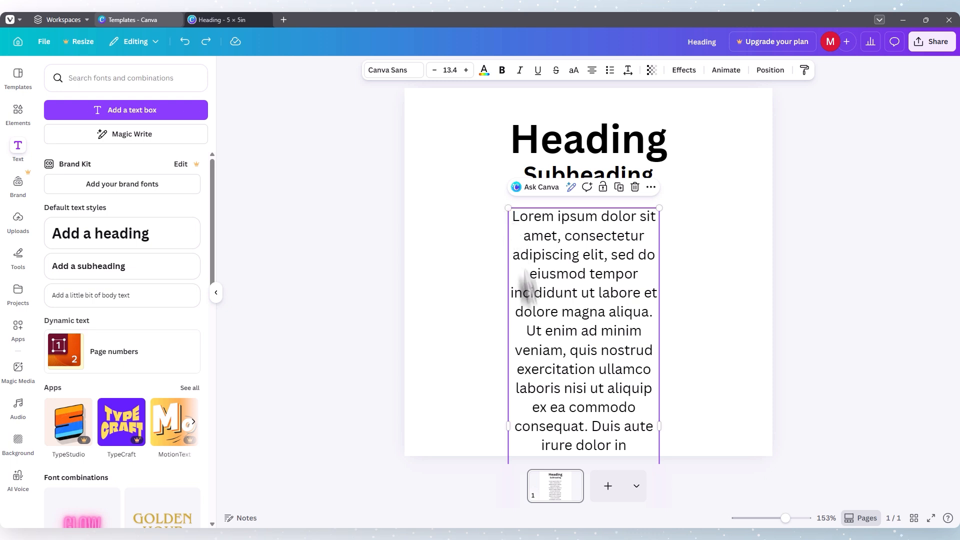
pyautogui.click(508, 428)
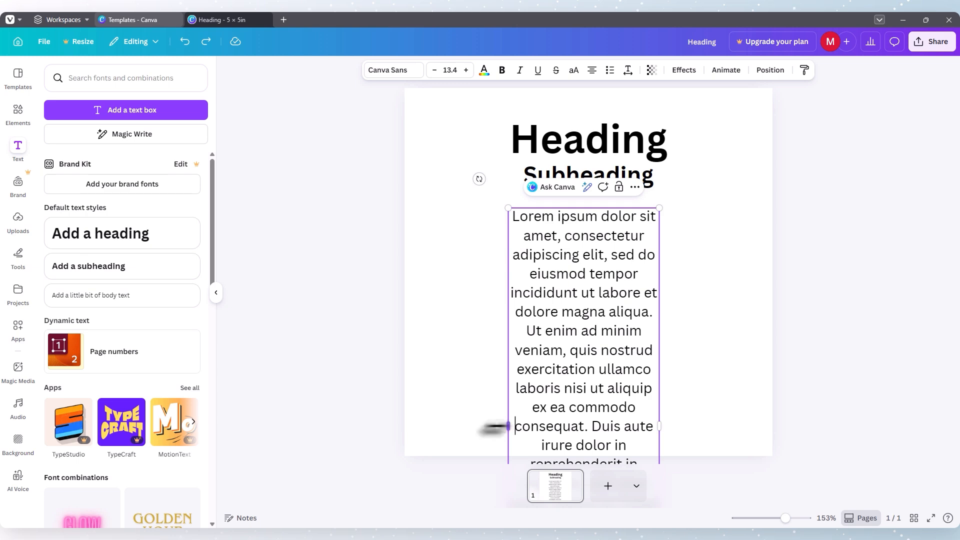
pyautogui.moveTo(505, 428); pyautogui.dragTo(419, 415)
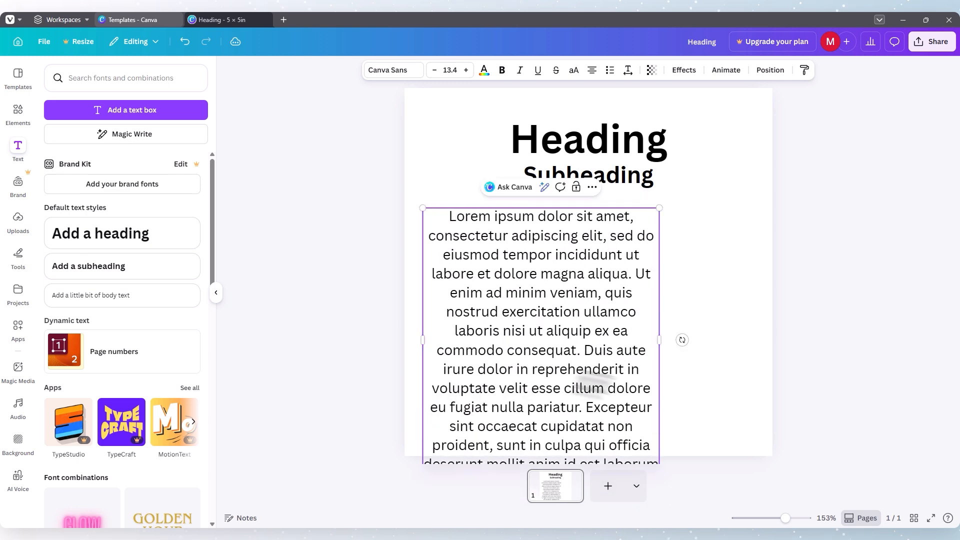
pyautogui.moveTo(659, 340); pyautogui.dragTo(745, 338)
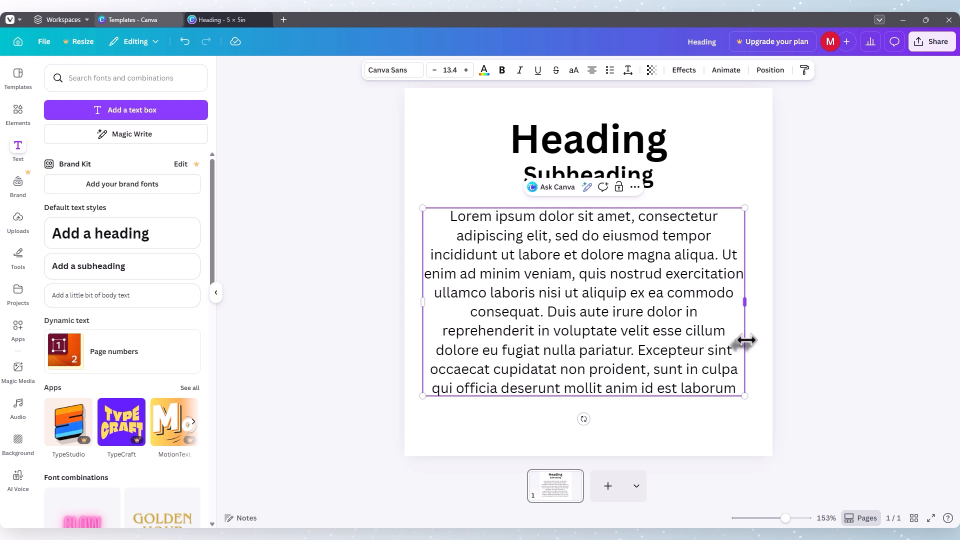
pyautogui.click(689, 206)
pyautogui.click(597, 179)
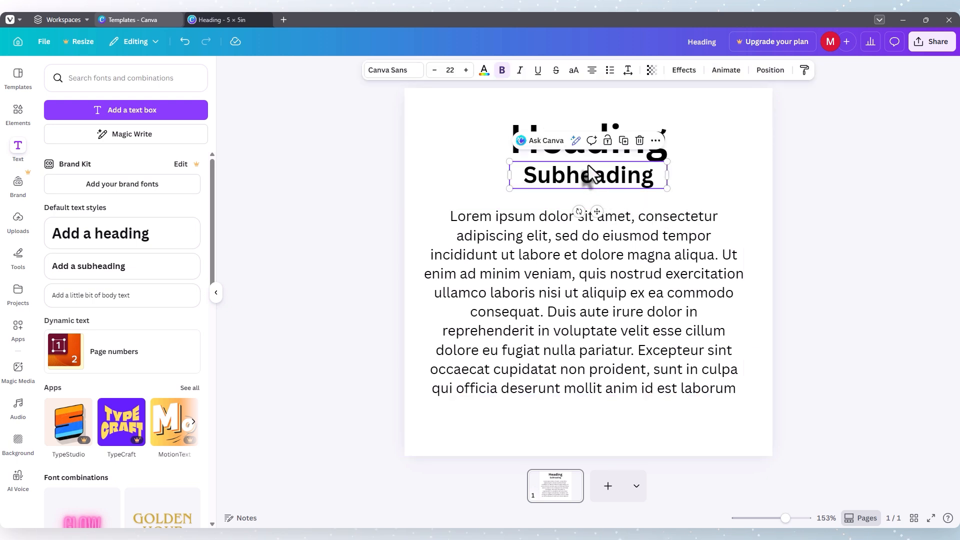
pyautogui.click(587, 127)
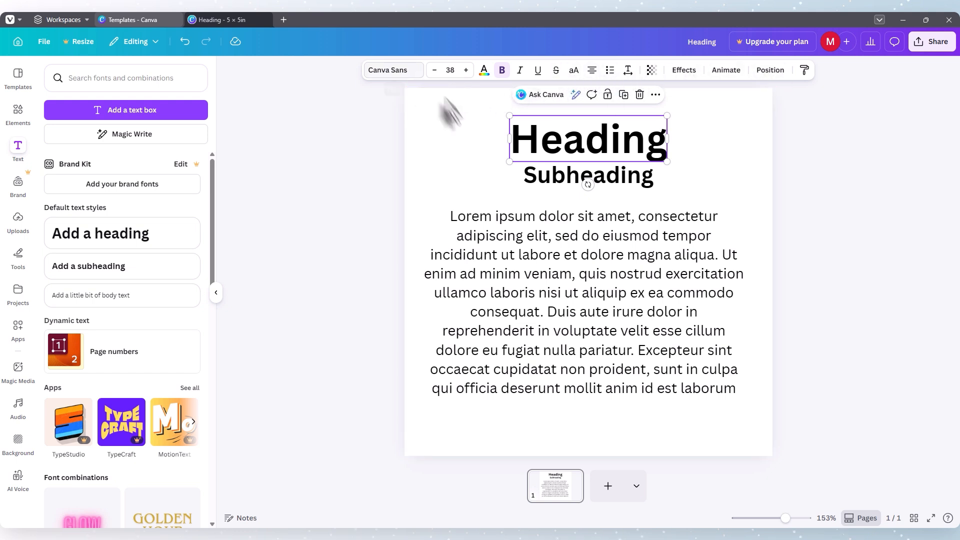
# - Increase the body paragraph's font size stepwise to 16.4 and reduce it stepwise to 10.4
pyautogui.click(514, 241)
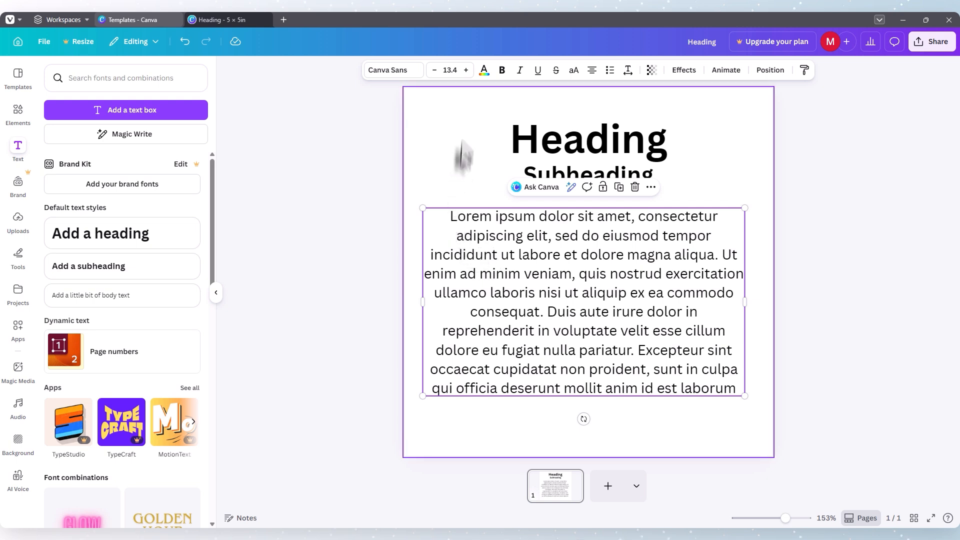
pyautogui.click(466, 70)
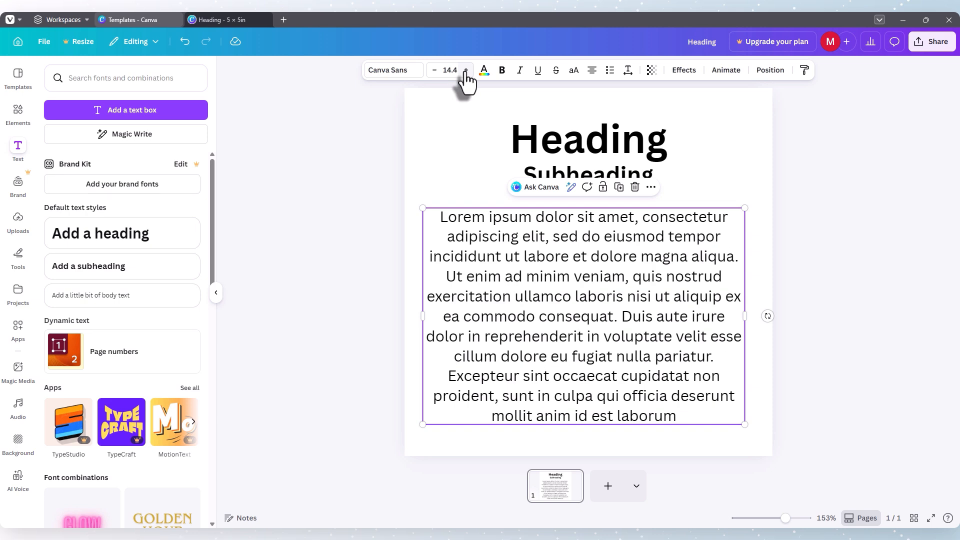
pyautogui.click(466, 70)
pyautogui.click(466, 71)
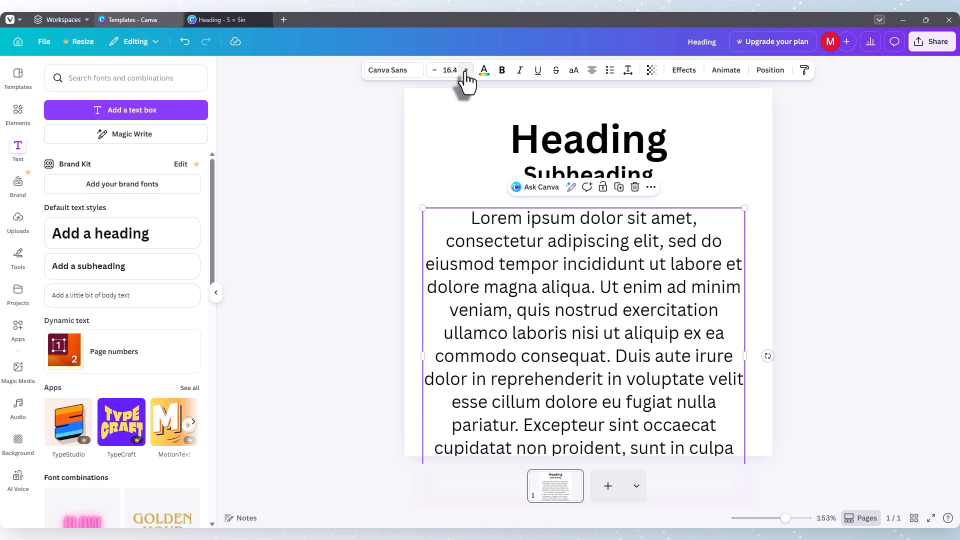
pyautogui.click(434, 70)
pyautogui.click(432, 72)
pyautogui.click(432, 72)
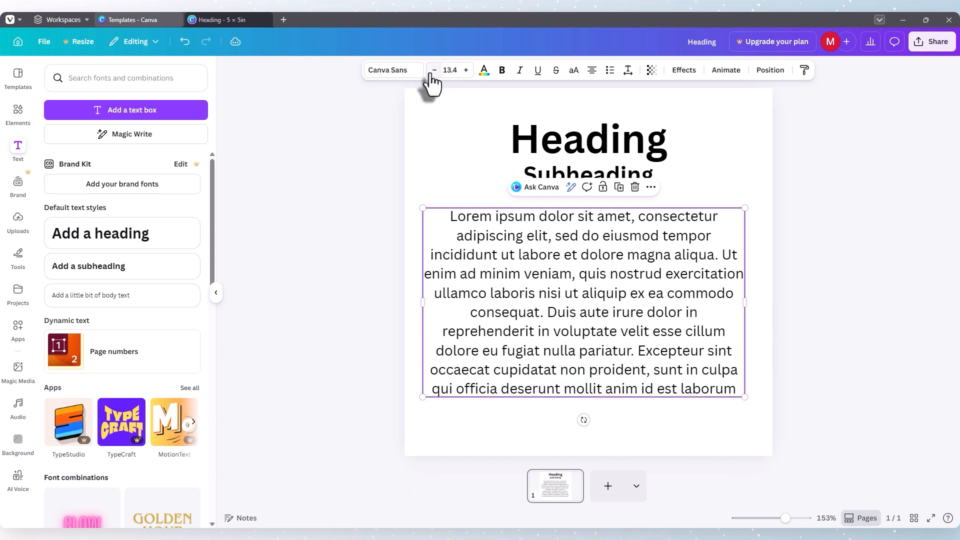
pyautogui.click(432, 72)
pyautogui.click(433, 72)
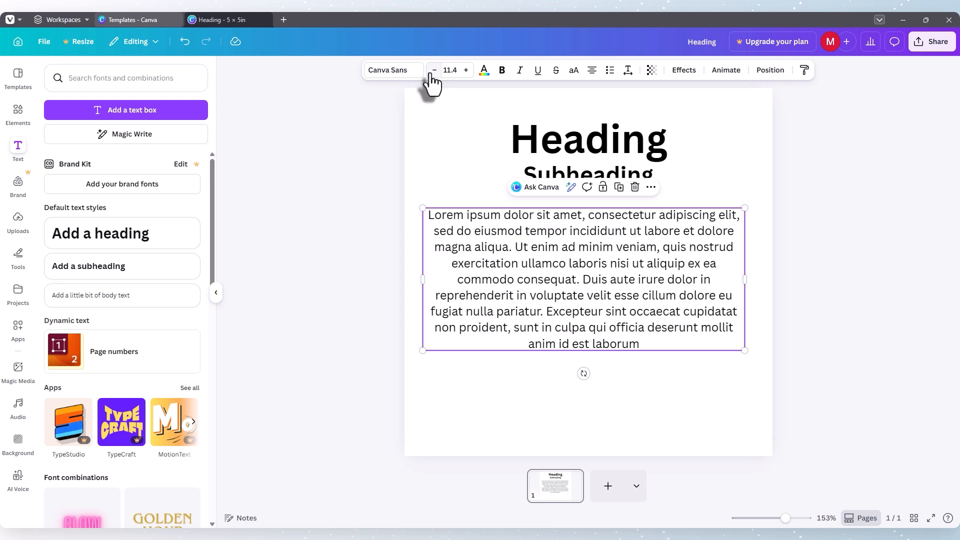
pyautogui.click(433, 71)
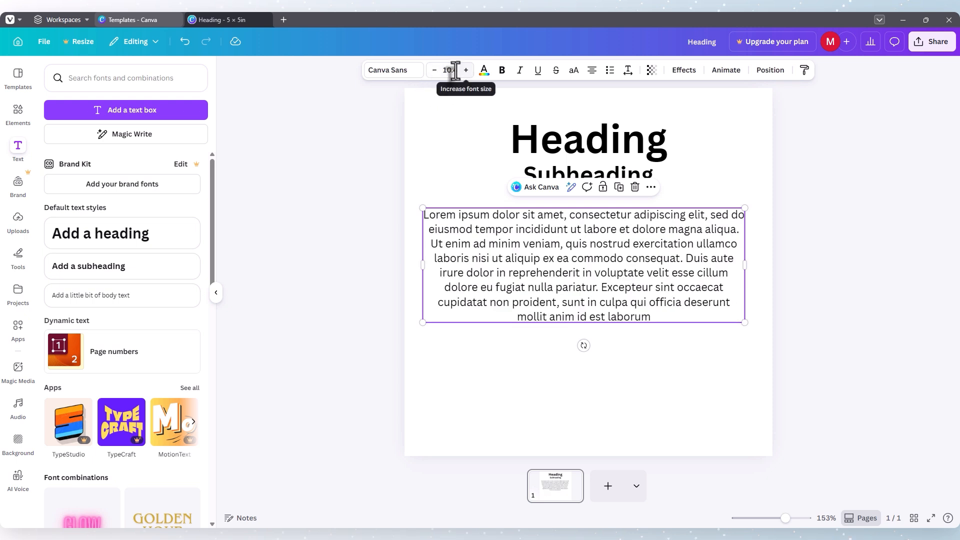
# - Set the body paragraph's font size to exactly 9.5
pyautogui.click(450, 71)
pyautogui.click(445, 70)
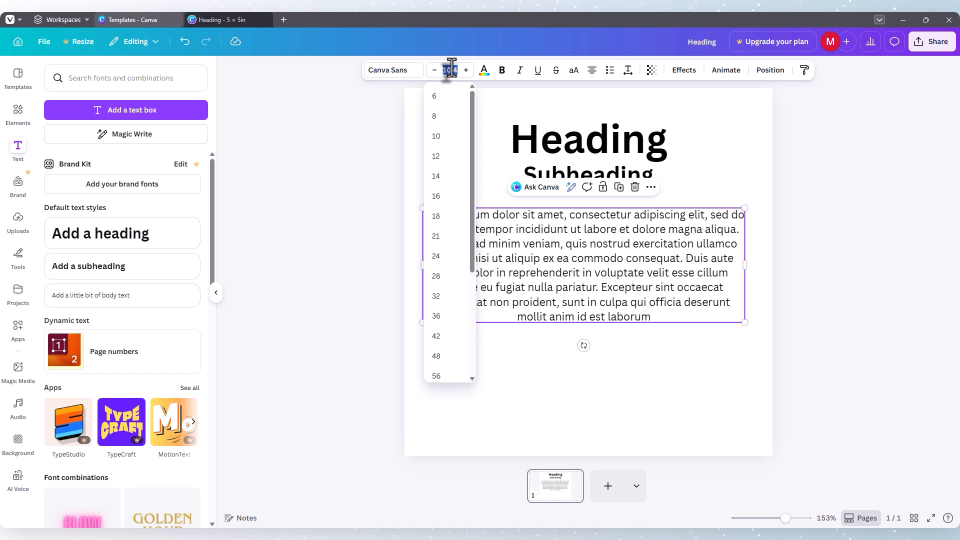
pyautogui.write('9.5')
pyautogui.press('Return')
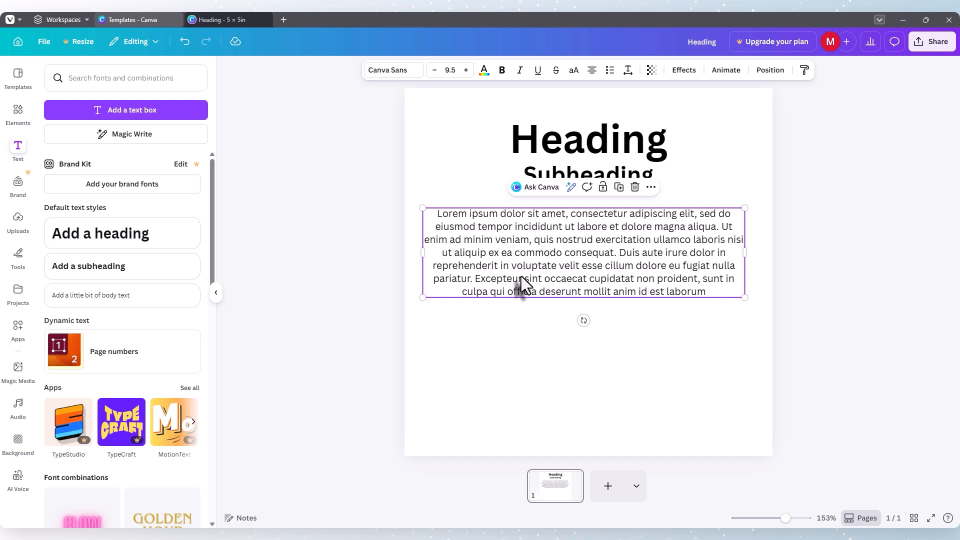
# - Try the Alex Brush font on the body paragraph, and set its font to Biski
pyautogui.click(414, 78)
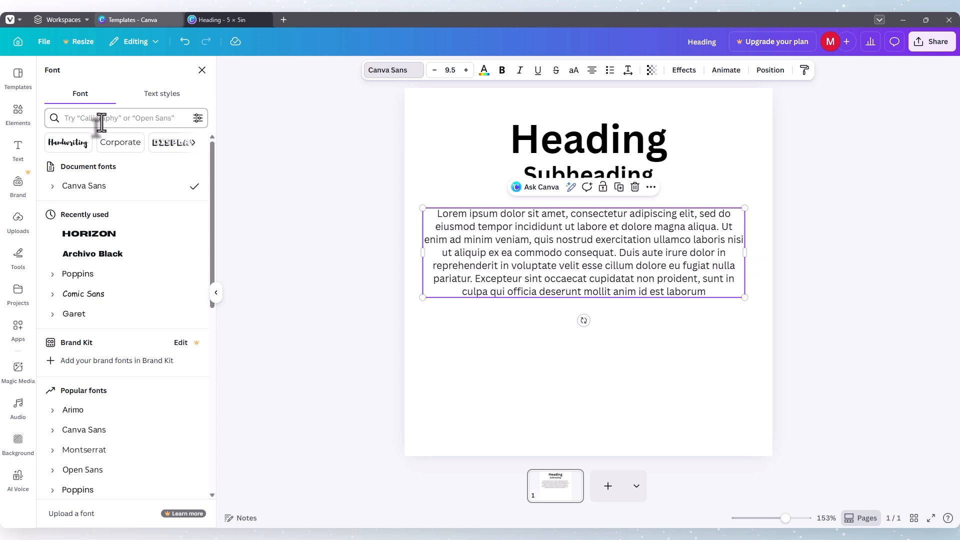
pyautogui.moveTo(215, 181); pyautogui.dragTo(210, 452)
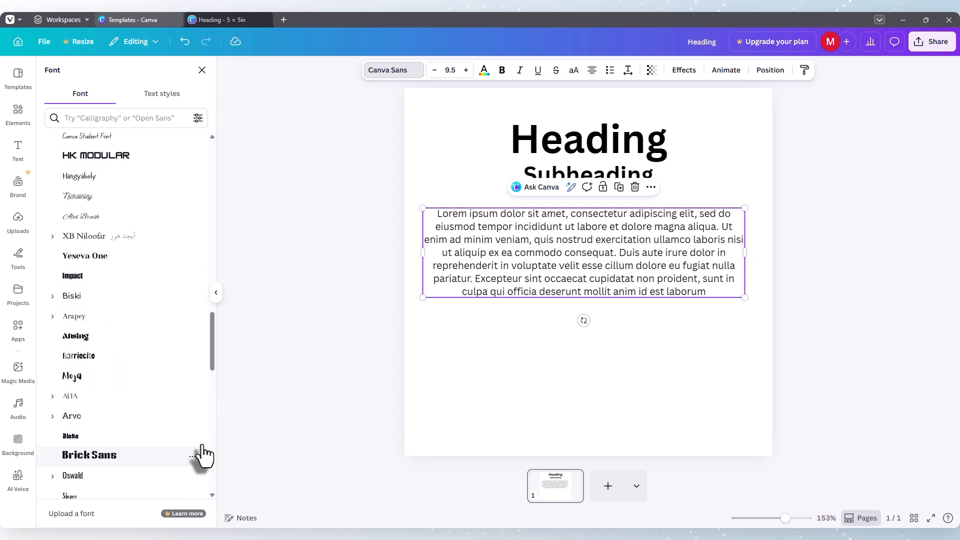
pyautogui.click(97, 217)
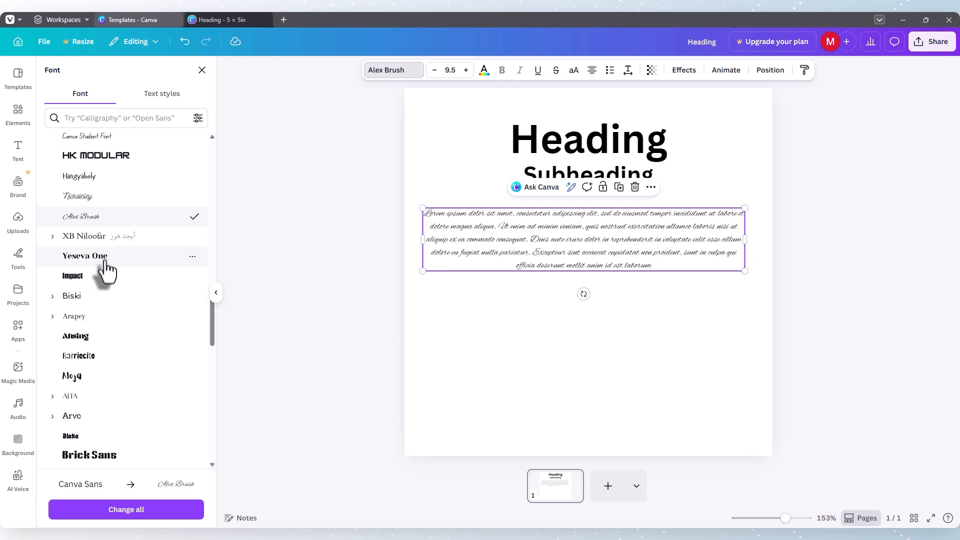
pyautogui.click(86, 301)
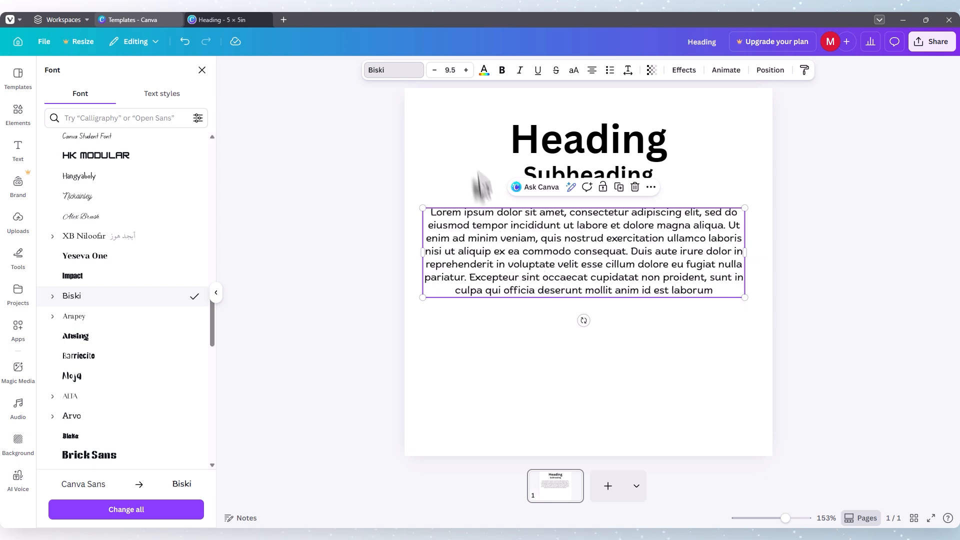
# - Try coral red, pink and light purple from the default solid colors as the body paragraph's text color
pyautogui.click(484, 76)
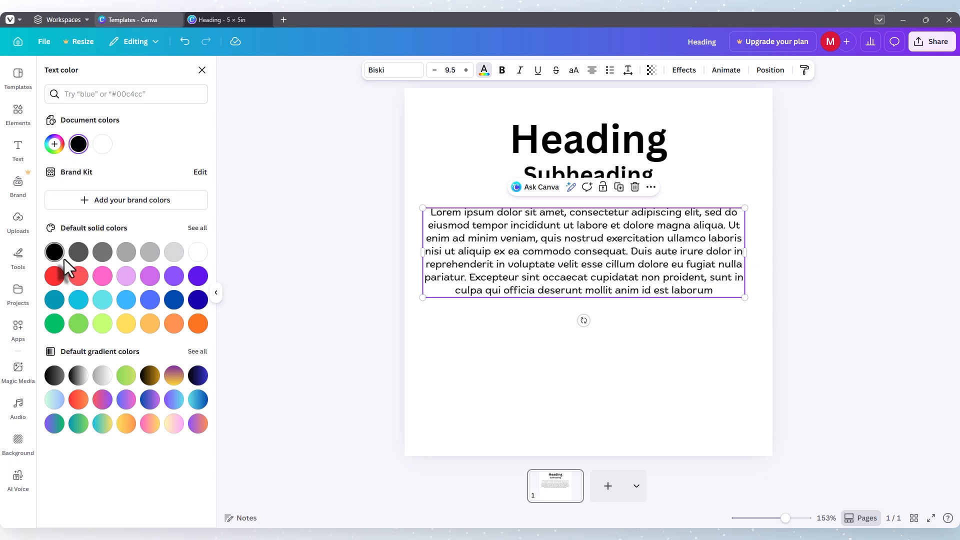
pyautogui.click(77, 281)
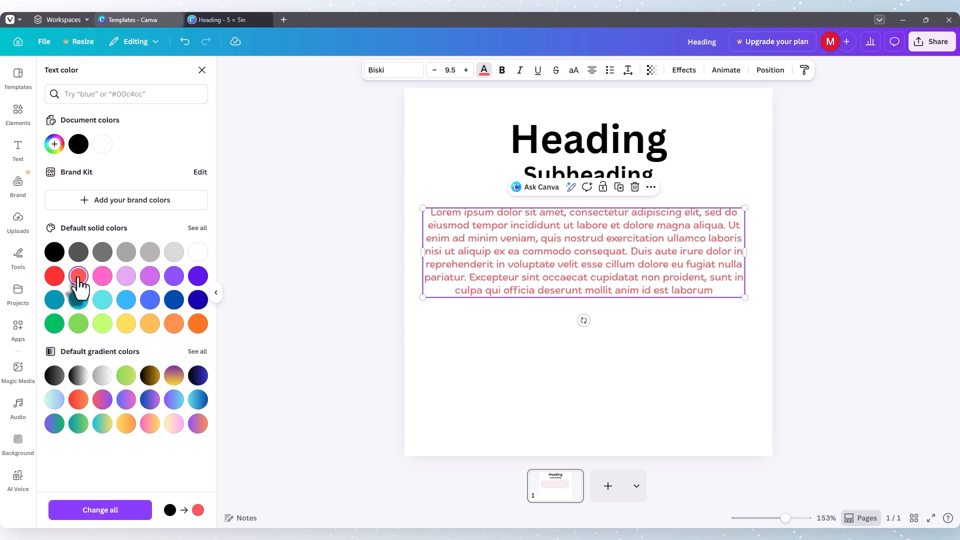
pyautogui.click(102, 279)
pyautogui.click(127, 283)
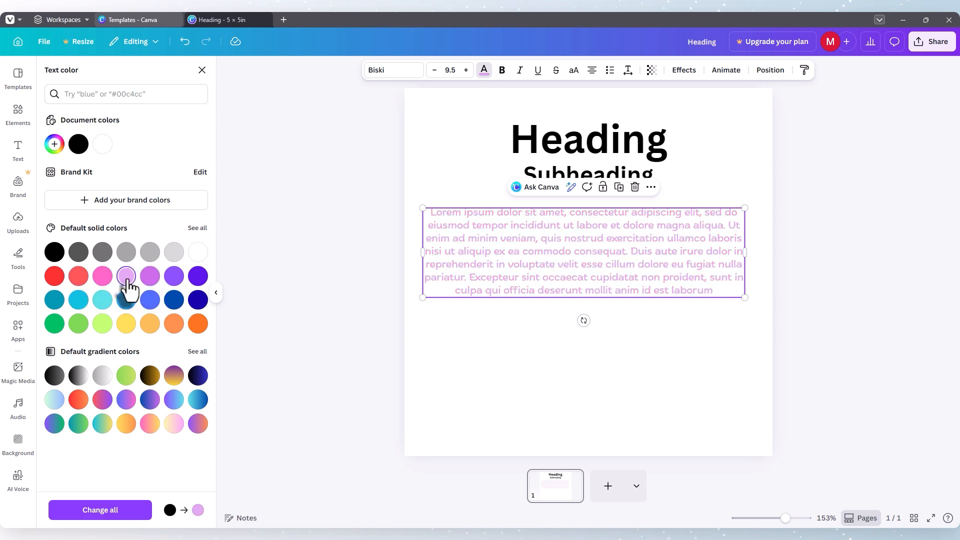
# - Show the full set of default solid colors and color the body paragraph bright red from it
pyautogui.click(192, 231)
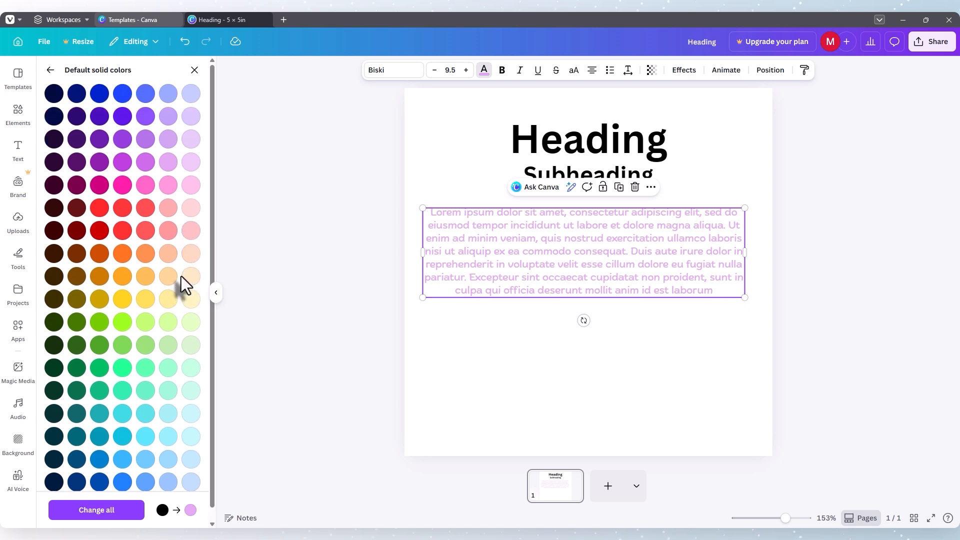
pyautogui.click(123, 237)
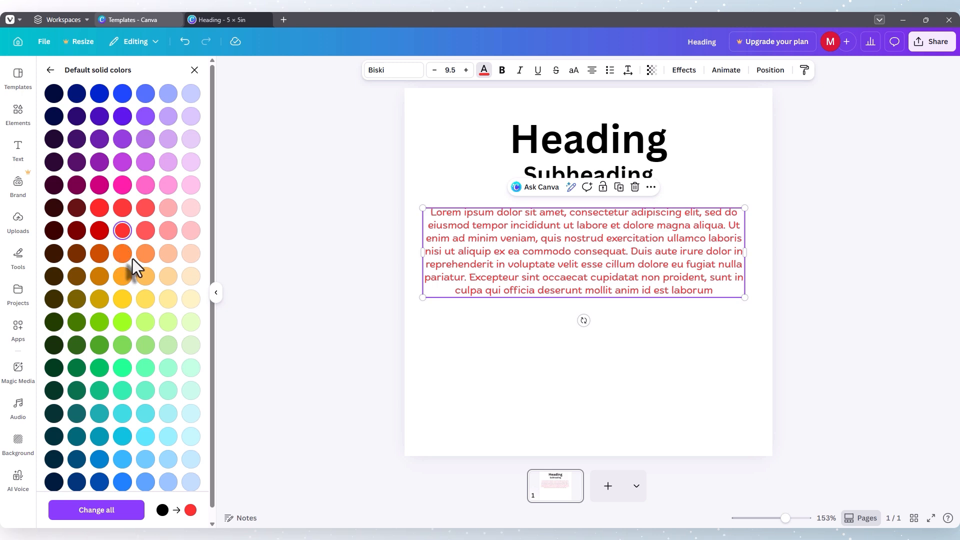
pyautogui.click(50, 71)
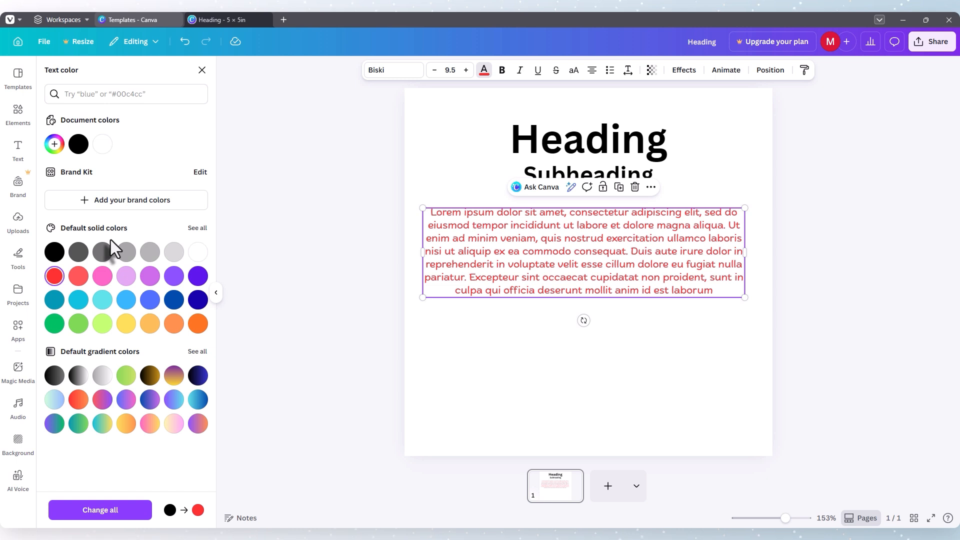
# - Shift the hue of a custom color for the body paragraph to blue, and set its hex code to #AADD44
pyautogui.click(55, 144)
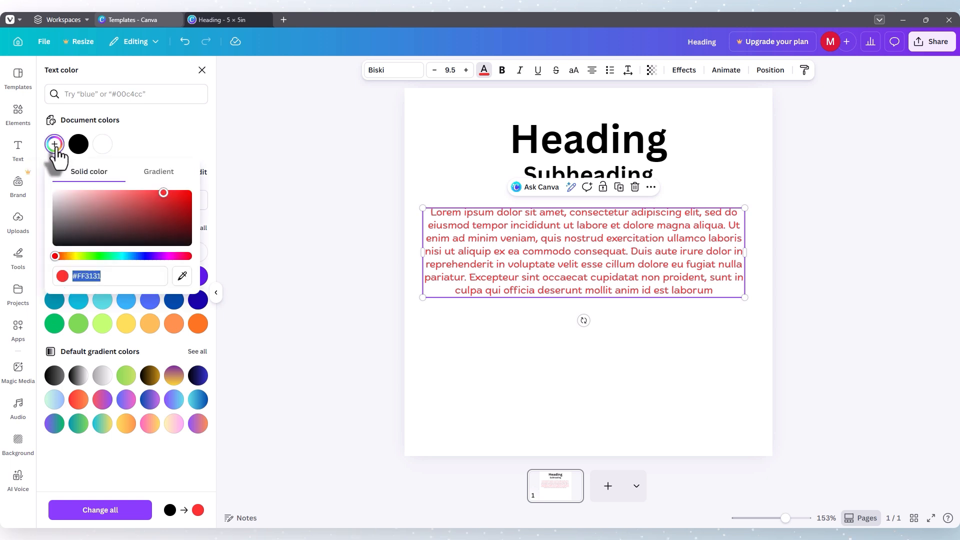
pyautogui.click(59, 256)
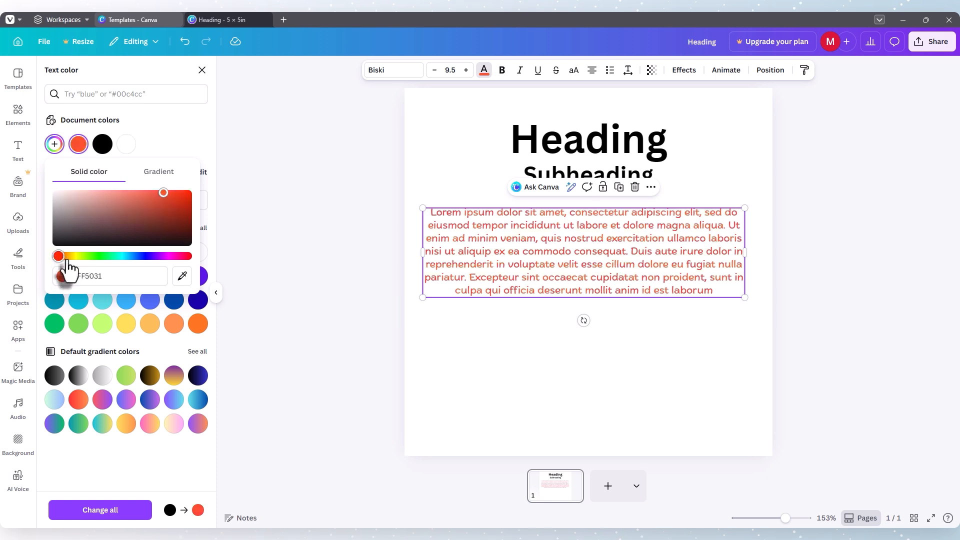
pyautogui.moveTo(67, 260); pyautogui.dragTo(78, 279)
pyautogui.click(107, 279)
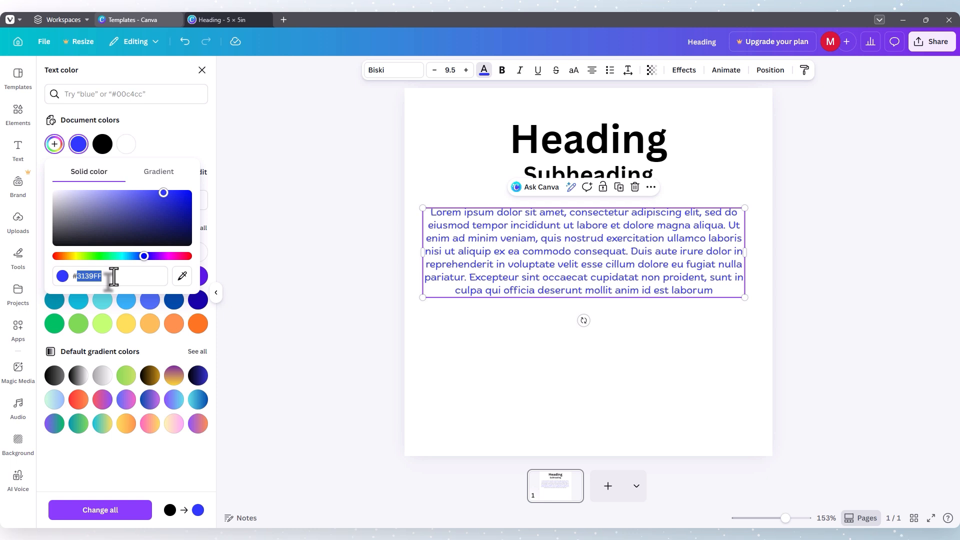
pyautogui.write('AA')
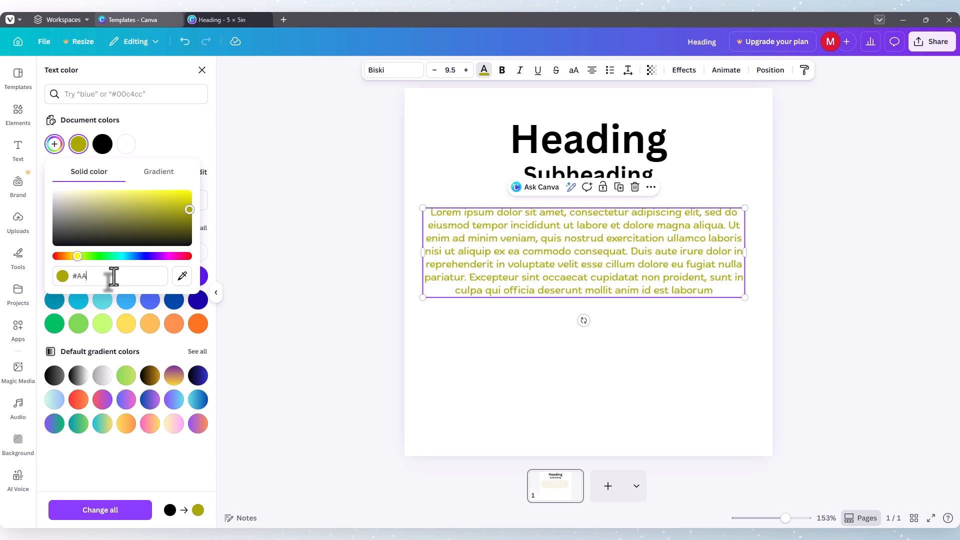
pyautogui.write('DD4')
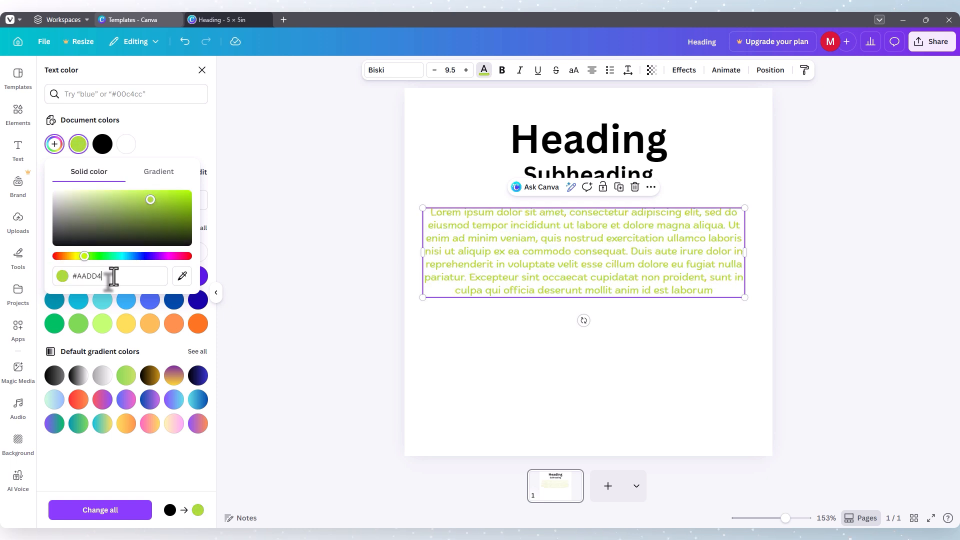
pyautogui.write('4')
# - Sample the orange #FF751F swatch with the eyedropper as the body paragraph's color and close the color picker
pyautogui.click(182, 279)
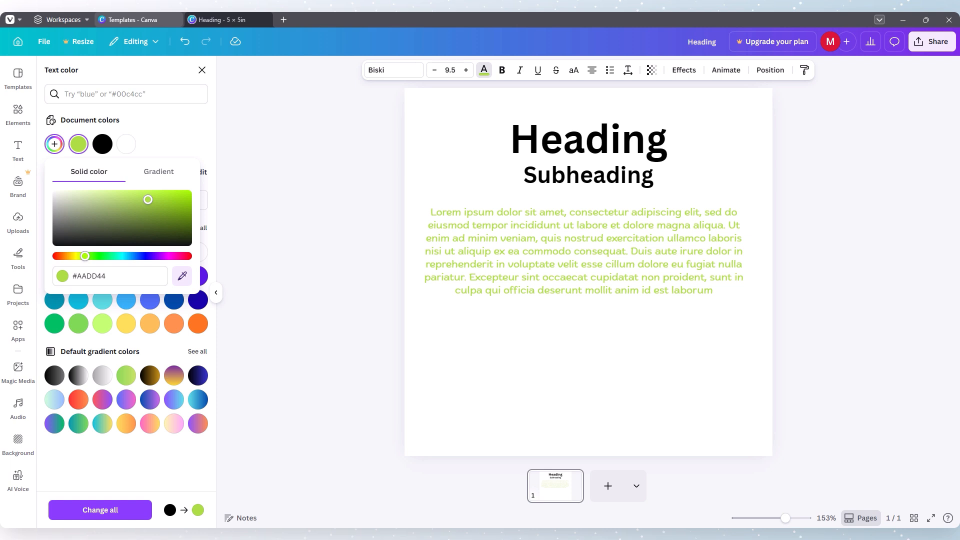
pyautogui.click(198, 324)
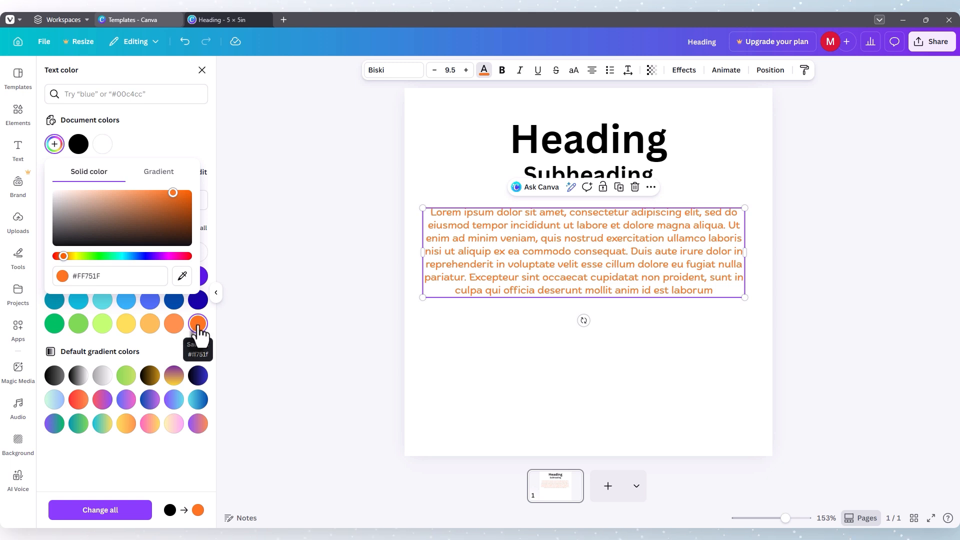
pyautogui.click(130, 151)
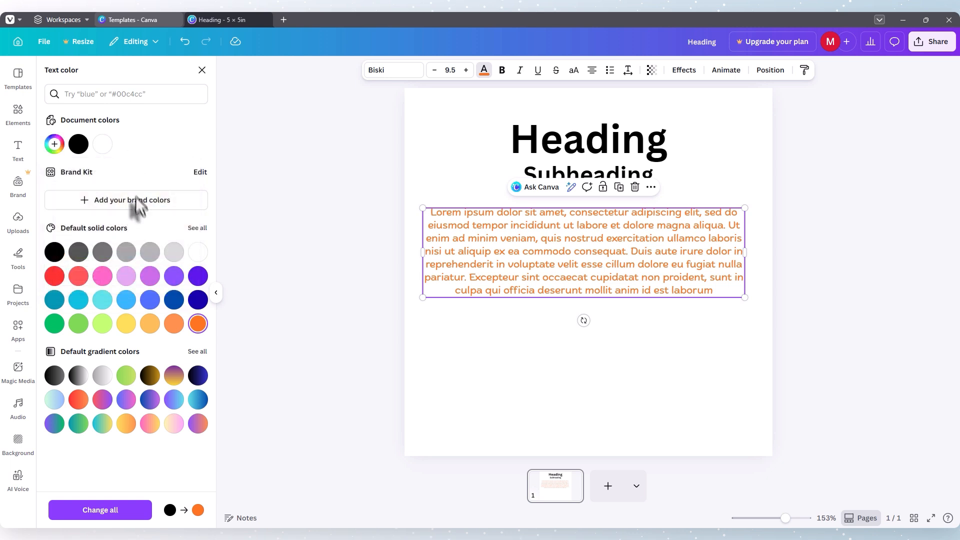
# - Try the green gradient on the body paragraph, apply the purple-to-yellow one, and add blue #2EA6FD as its third color
pyautogui.click(126, 376)
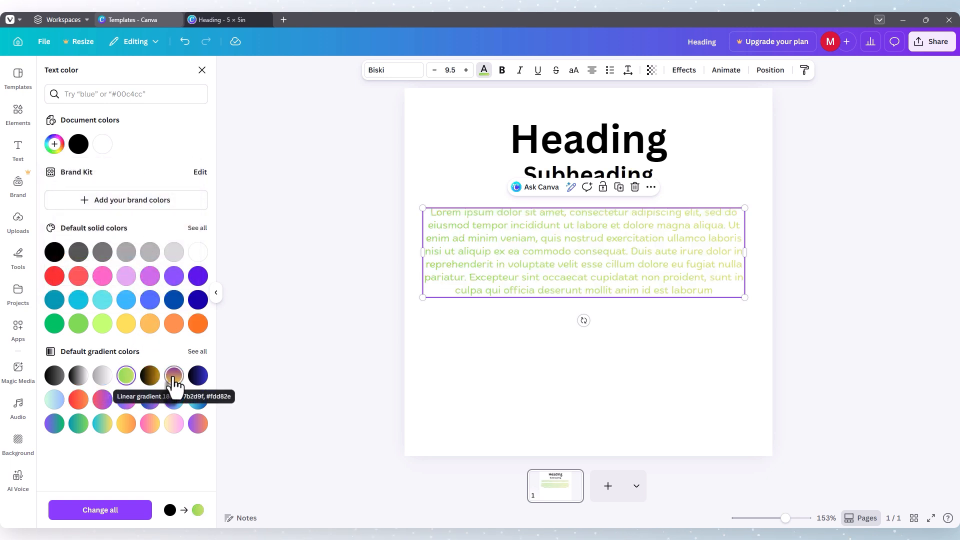
pyautogui.click(174, 376)
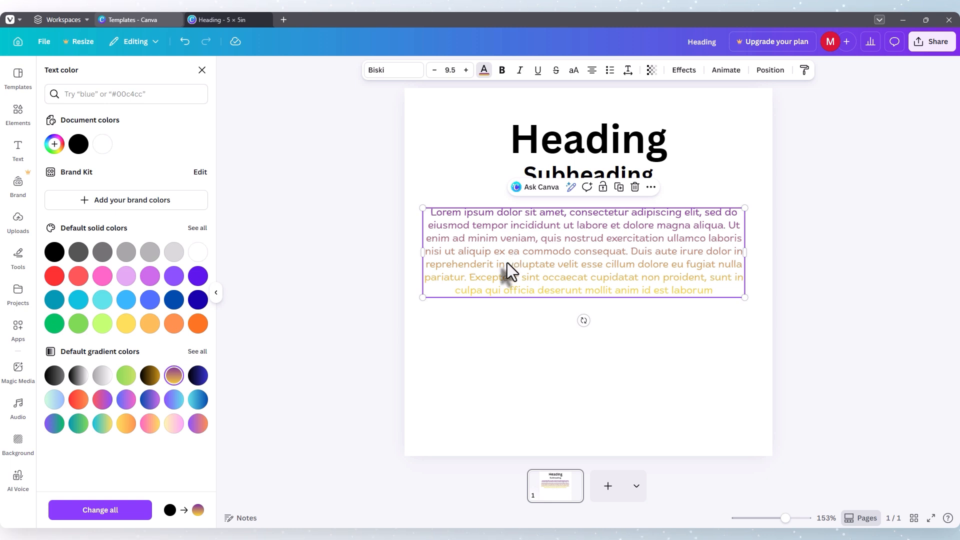
pyautogui.click(54, 144)
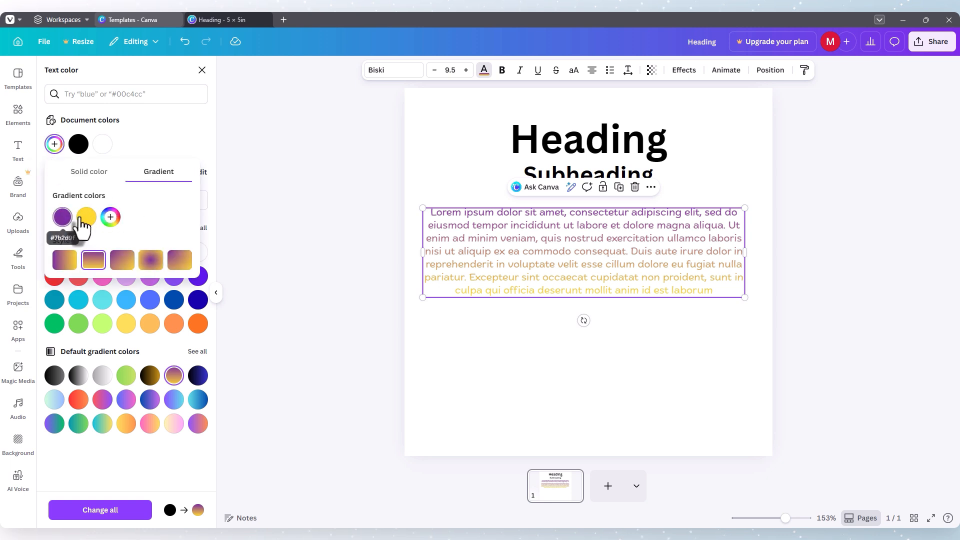
pyautogui.click(111, 217)
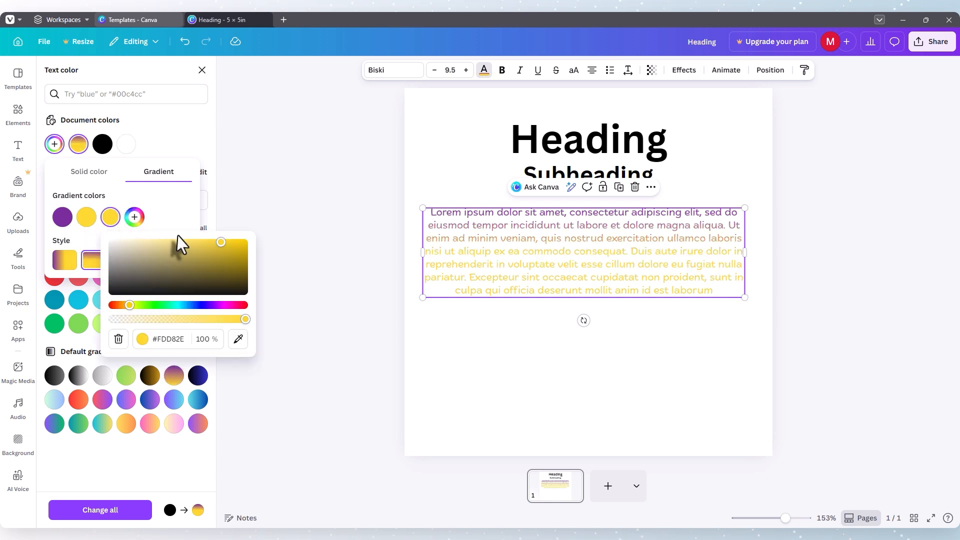
pyautogui.click(189, 306)
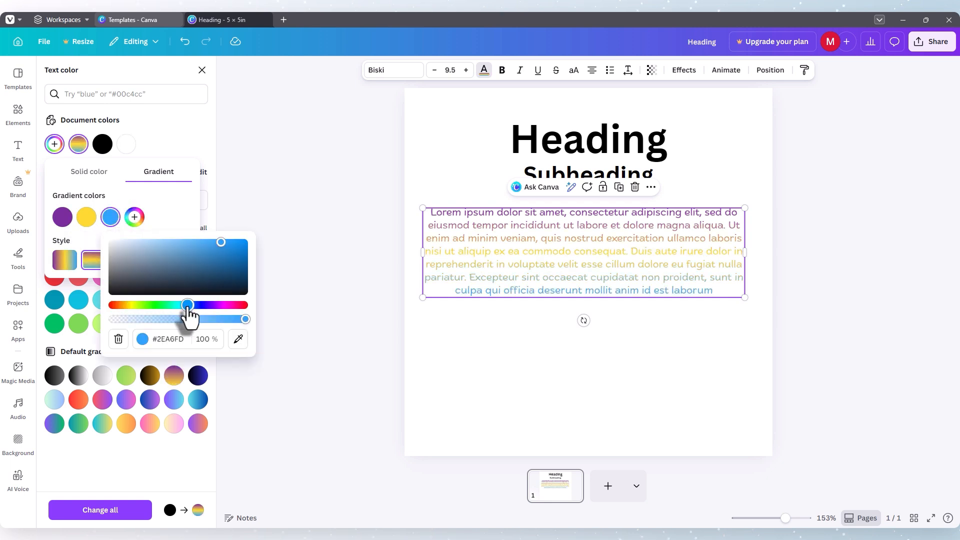
pyautogui.click(166, 216)
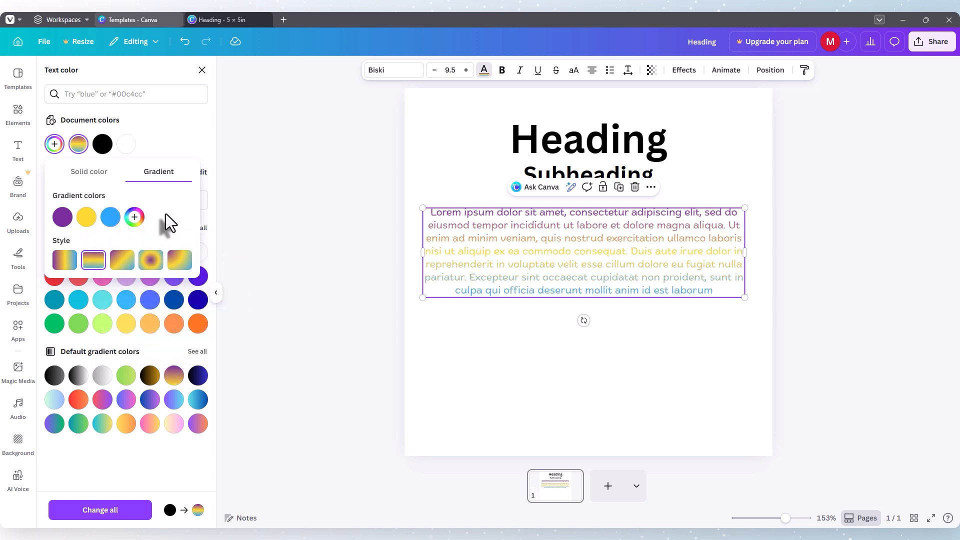
# - Add a fourth color to the body paragraph's gradient and adjust it to a light pinkish purple
pyautogui.click(135, 217)
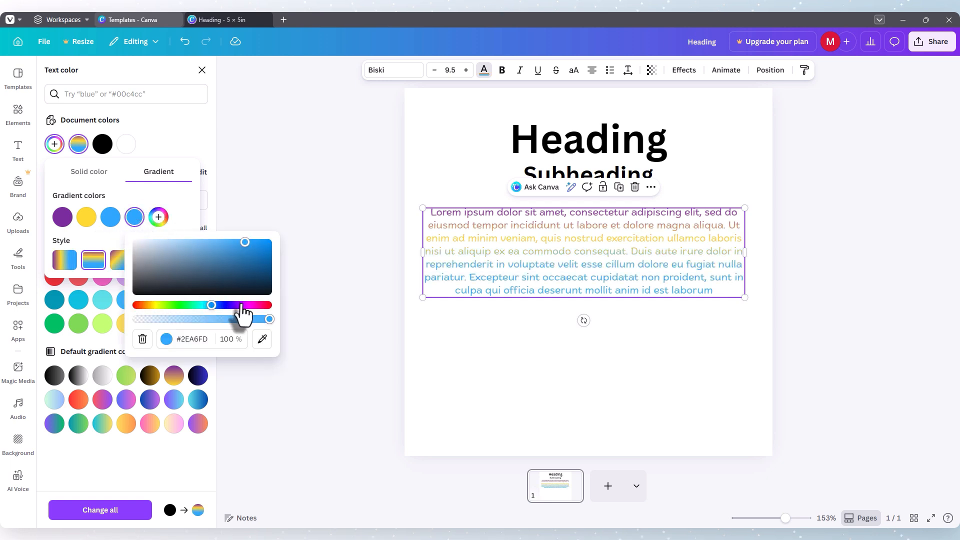
pyautogui.moveTo(237, 305); pyautogui.dragTo(243, 305)
pyautogui.moveTo(244, 243); pyautogui.dragTo(214, 243)
pyautogui.click(185, 217)
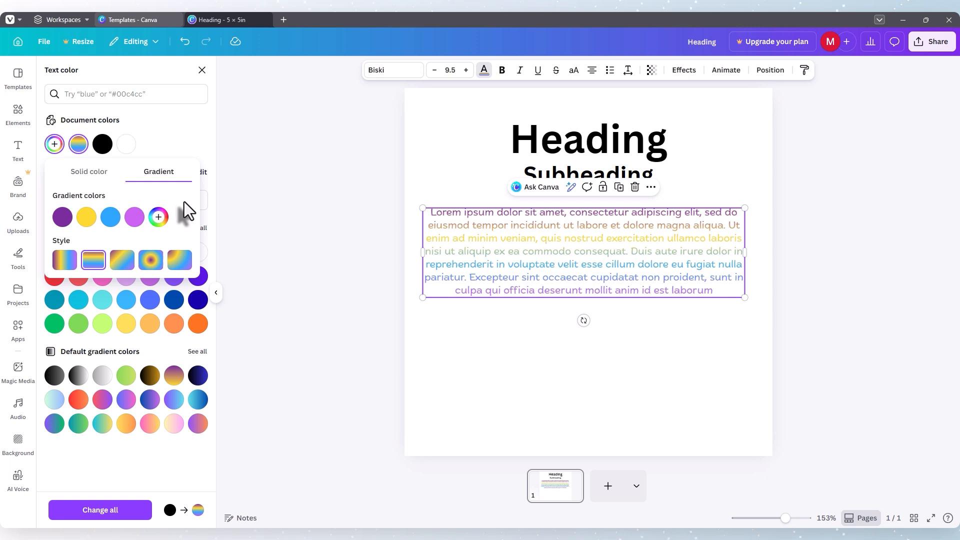
# - Remove the dark purple from the body paragraph's gradient and try the left-to-right and radial gradient styles
pyautogui.moveTo(63, 224)
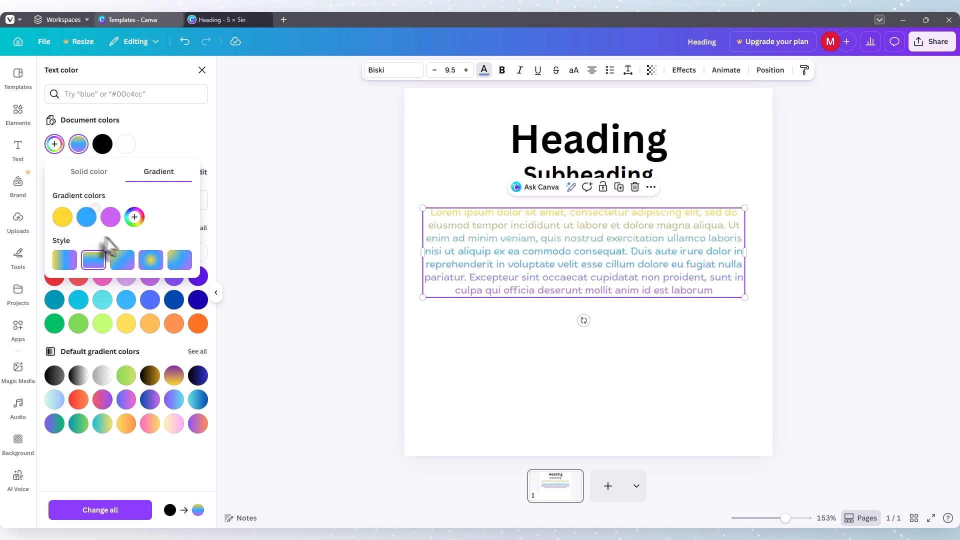
pyautogui.click(62, 265)
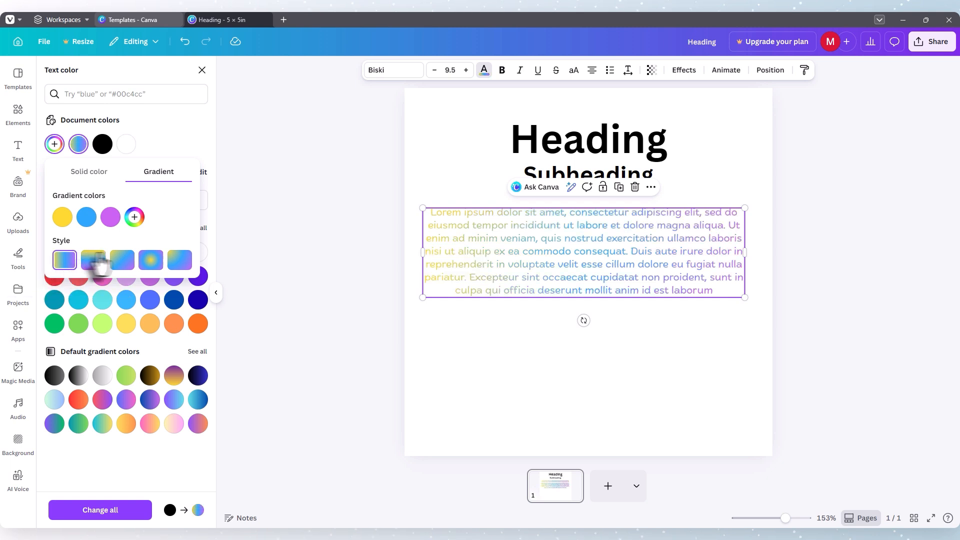
pyautogui.click(153, 265)
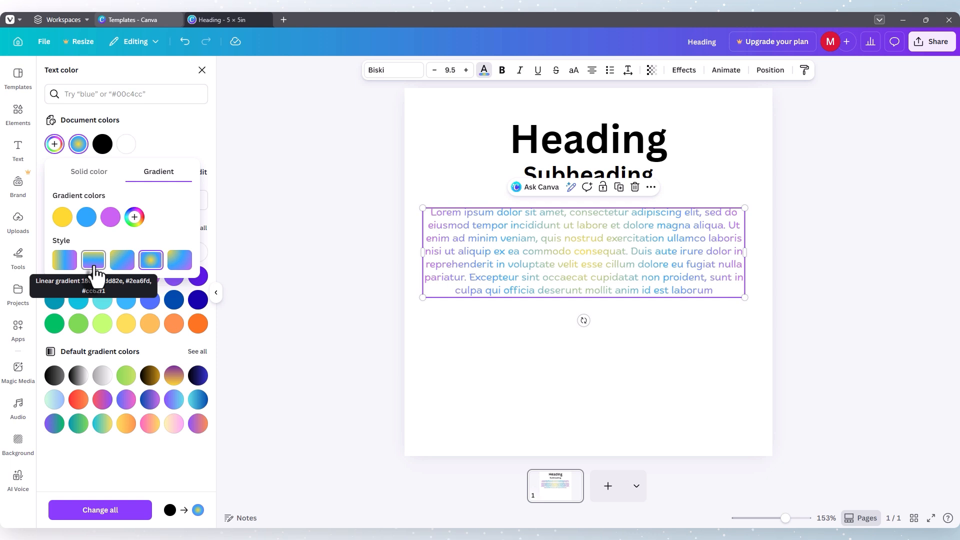
pyautogui.click(199, 146)
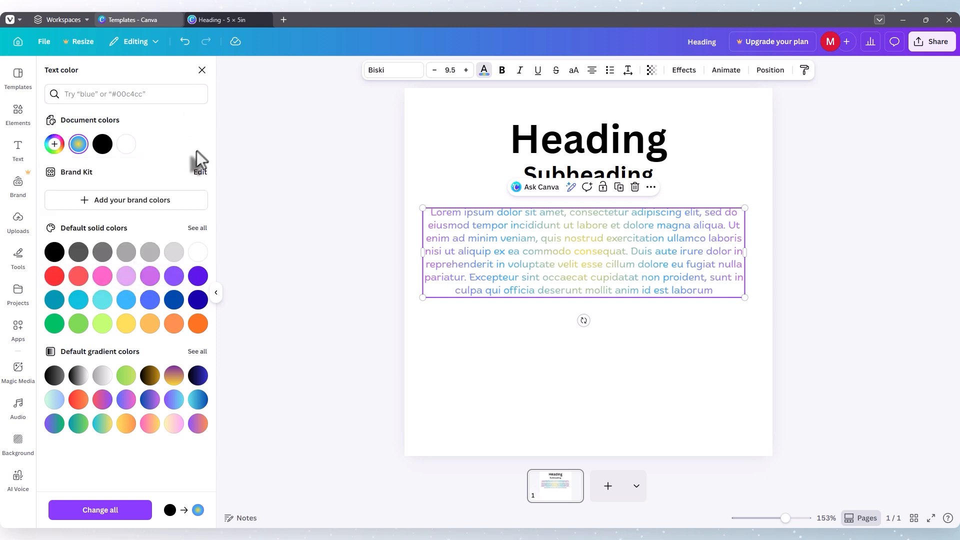
# - Color the body paragraph solid coral red and format it as bold, italic, underlined and struck through
pyautogui.click(79, 288)
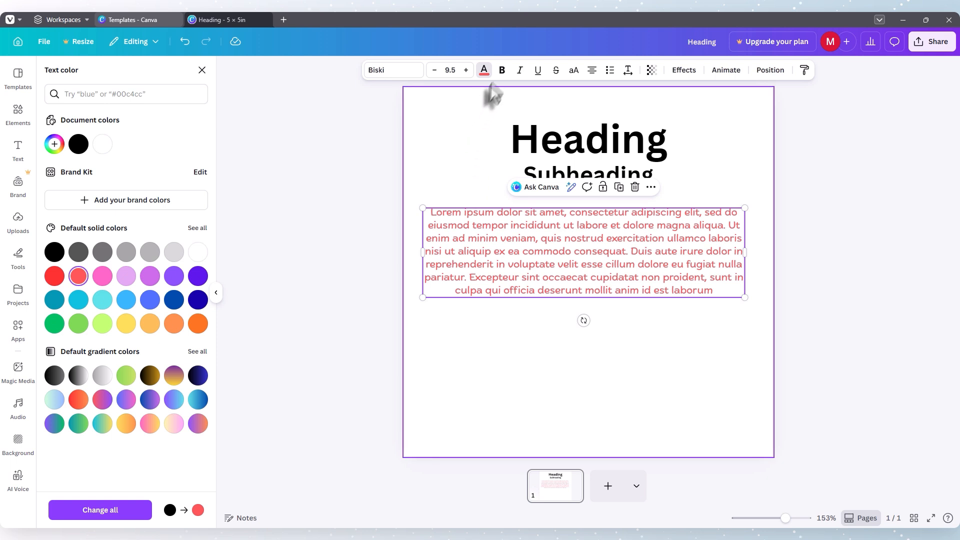
pyautogui.click(502, 71)
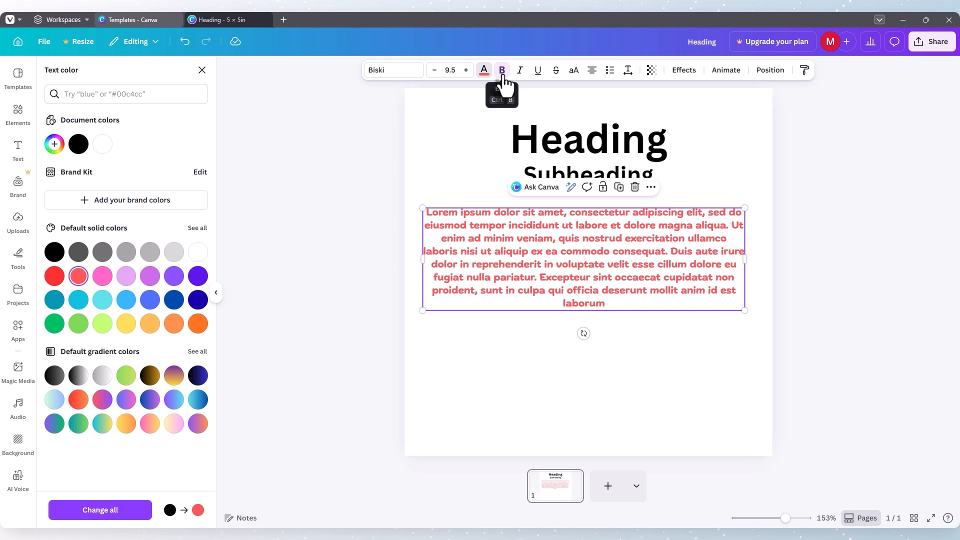
pyautogui.click(521, 71)
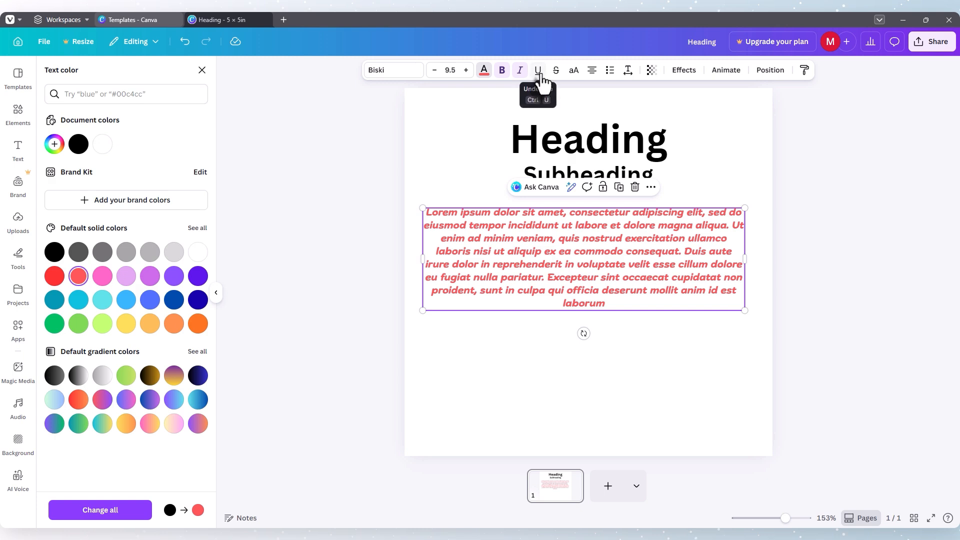
pyautogui.click(538, 71)
pyautogui.click(556, 71)
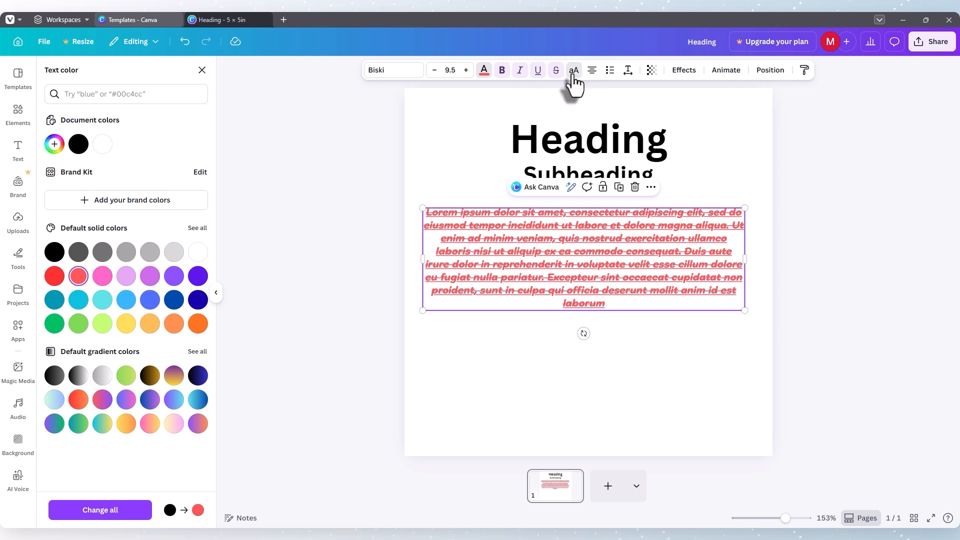
# - Set the body paragraph to uppercase, toggling the case off and on, and remove its strikethrough
pyautogui.click(573, 74)
pyautogui.click(572, 74)
pyautogui.click(570, 77)
pyautogui.click(557, 72)
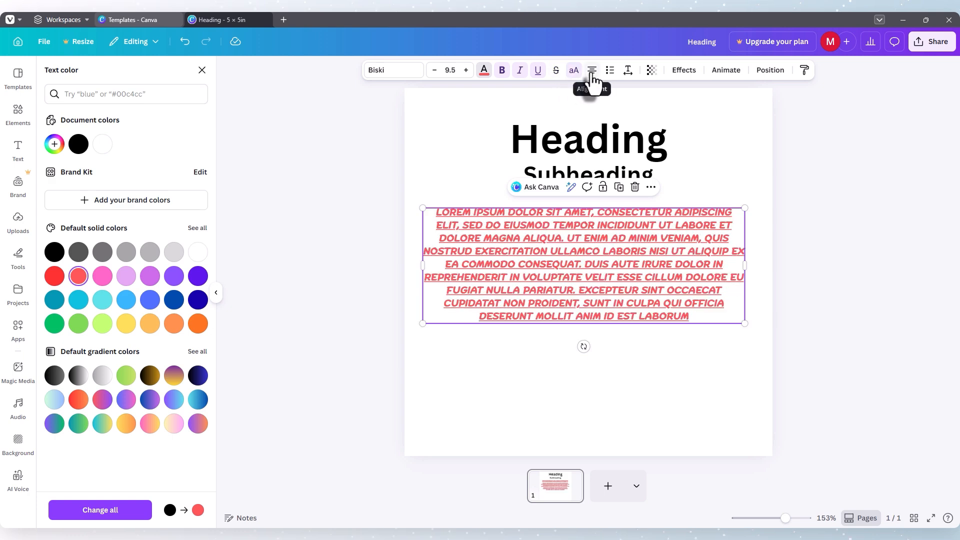
# - Cycle the body paragraph's alignment through left, justified and right, and return it to centered
pyautogui.click(592, 76)
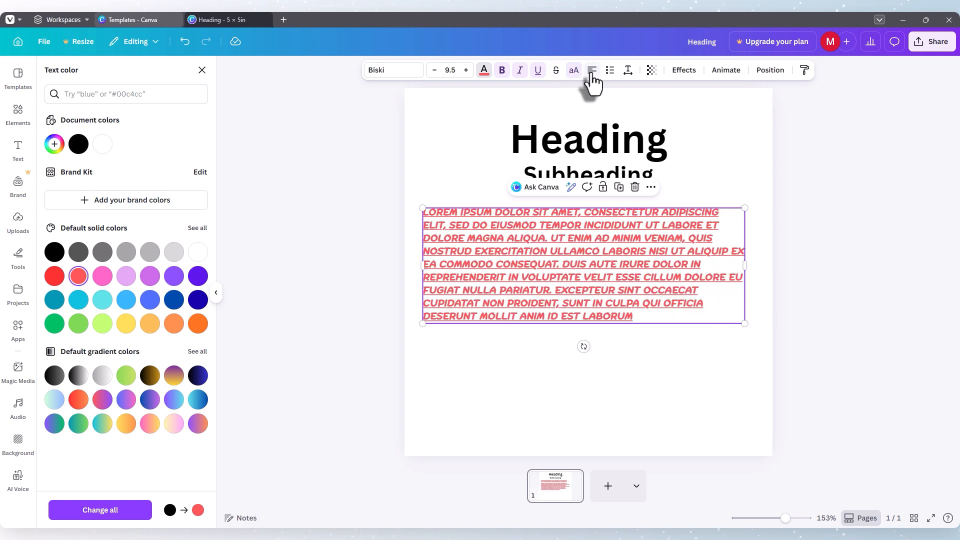
pyautogui.click(592, 75)
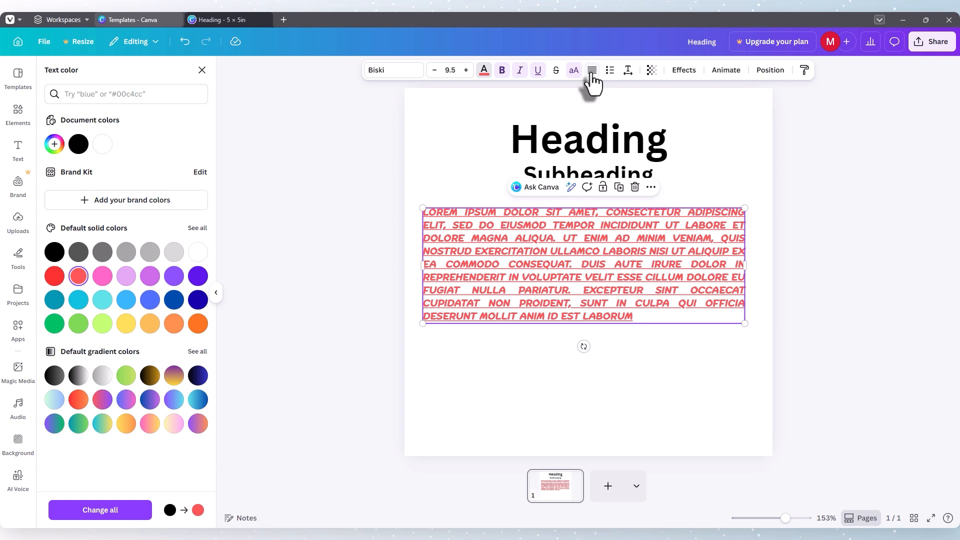
pyautogui.click(593, 75)
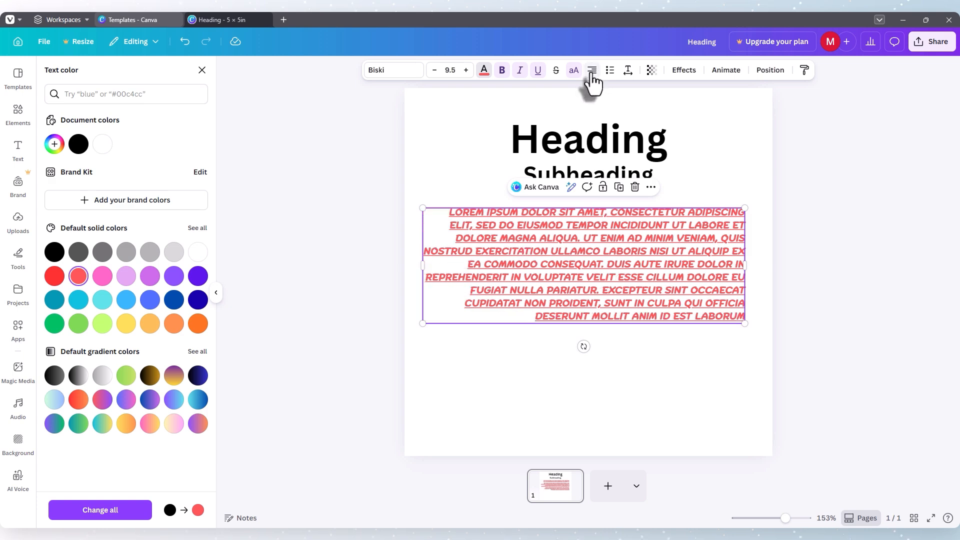
pyautogui.click(592, 75)
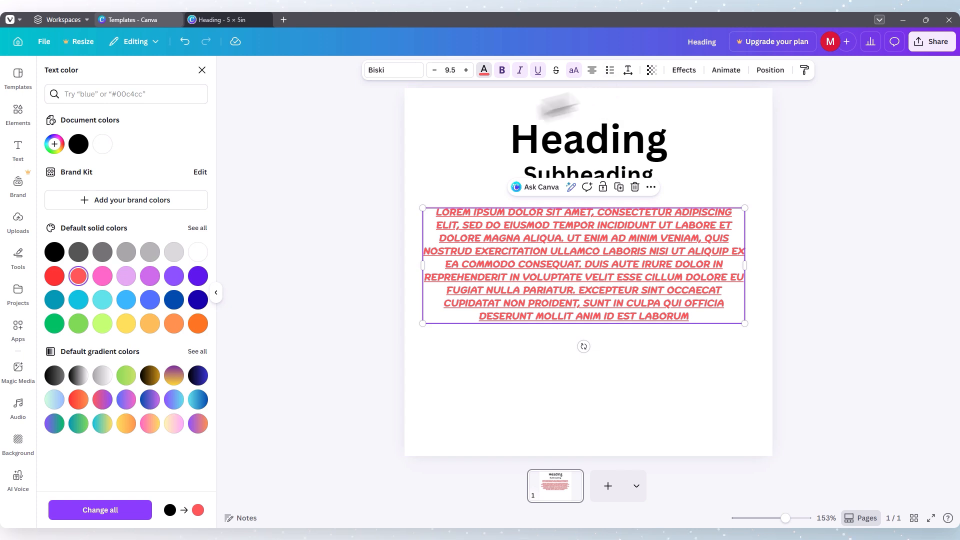
# - Add a new text box and place it just below the body paragraph
pyautogui.click(17, 160)
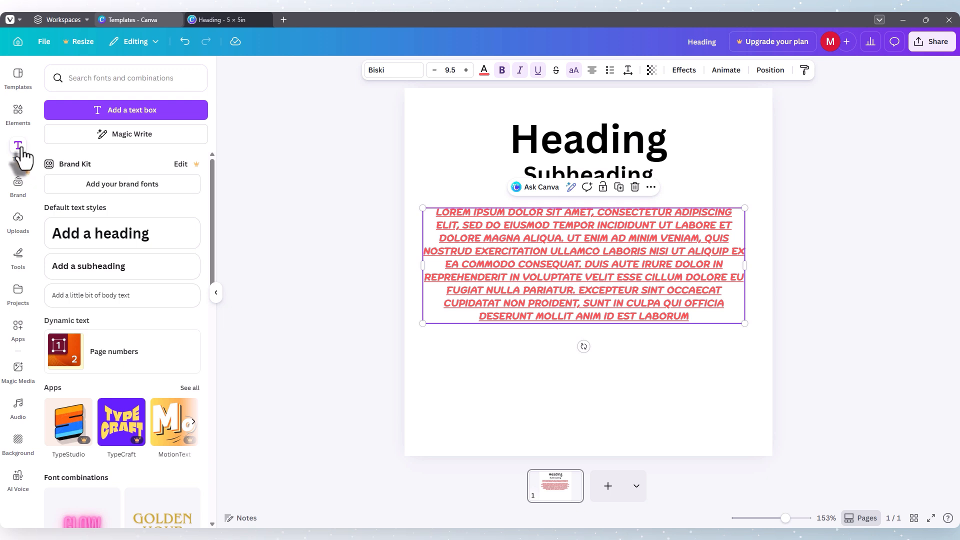
pyautogui.click(153, 121)
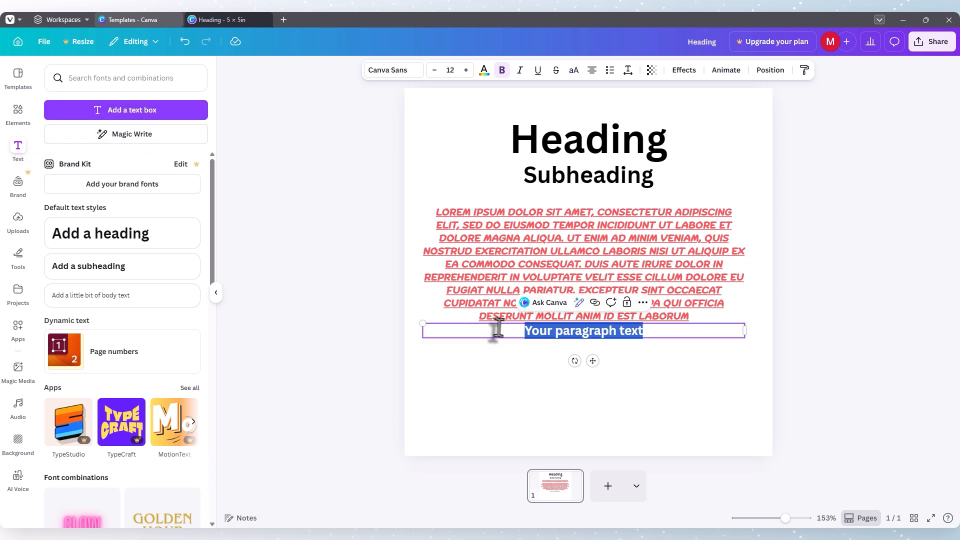
pyautogui.moveTo(498, 328); pyautogui.dragTo(644, 356)
pyautogui.click(507, 356)
# - Fill the new text box with Apple, Strawberry and Peach, each on its own line
pyautogui.write('aPPL')
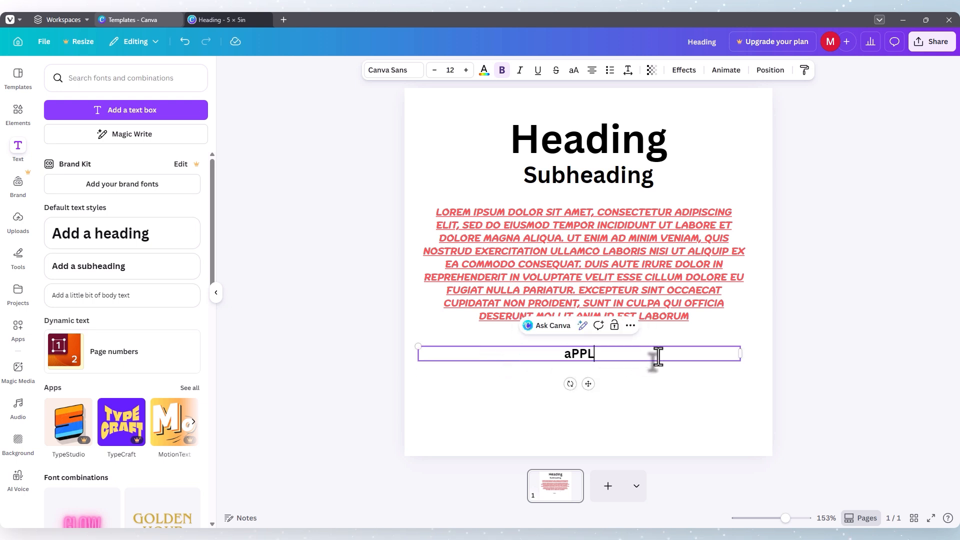
pyautogui.press('BackSpace')
pyautogui.press('BackSpace')
pyautogui.press('BackSpace')
pyautogui.press('BackSpace')
pyautogui.write('Apple')
pyautogui.press('Return')
pyautogui.write('Strawberry')
pyautogui.press('Return')
pyautogui.write('Peach')
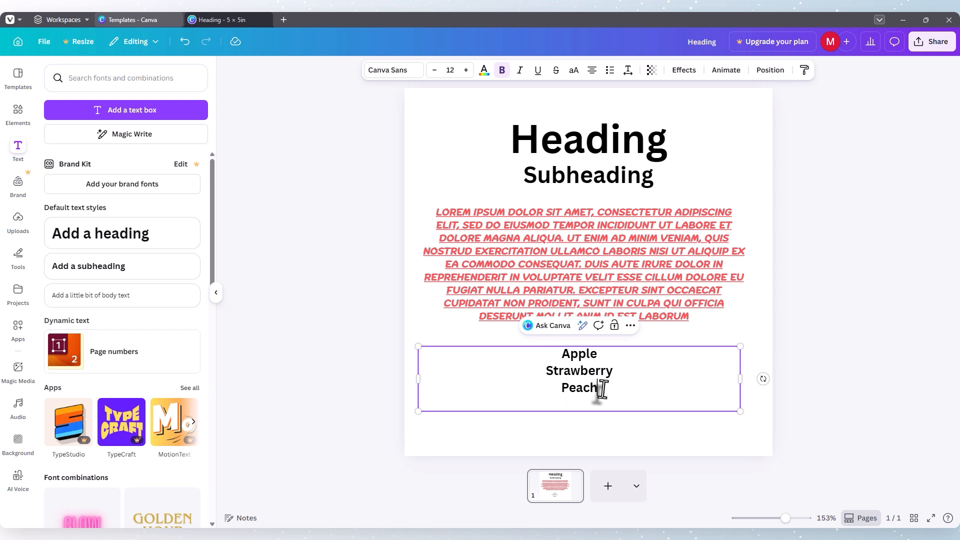
# - Cycle the three fruit lines through the list styles, starting with bullets, and return them to plain text
pyautogui.moveTo(603, 389); pyautogui.dragTo(557, 353)
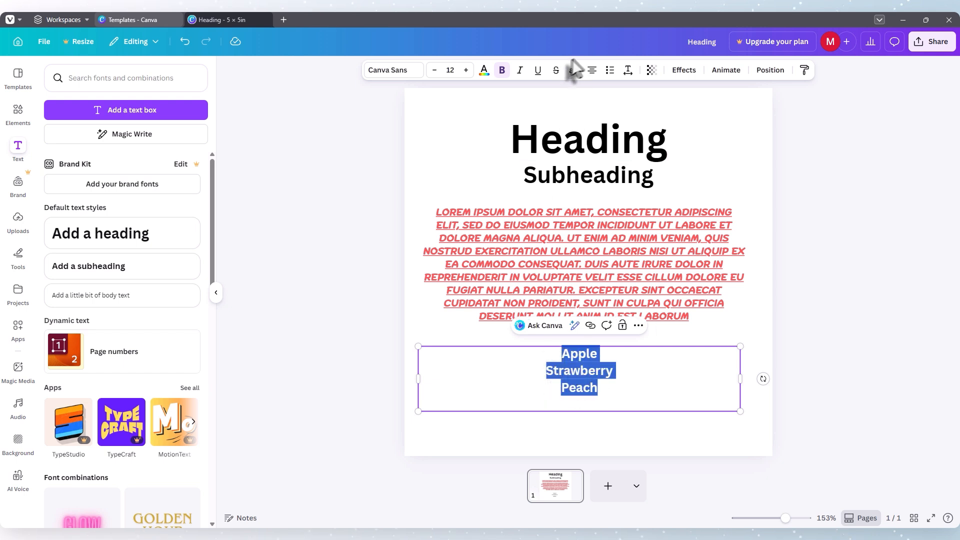
pyautogui.click(611, 74)
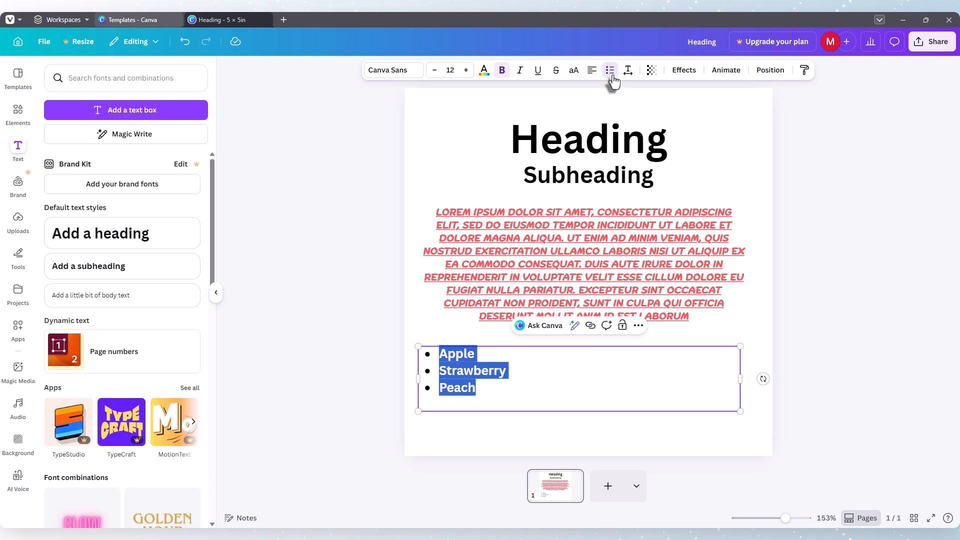
pyautogui.click(611, 74)
pyautogui.click(611, 74)
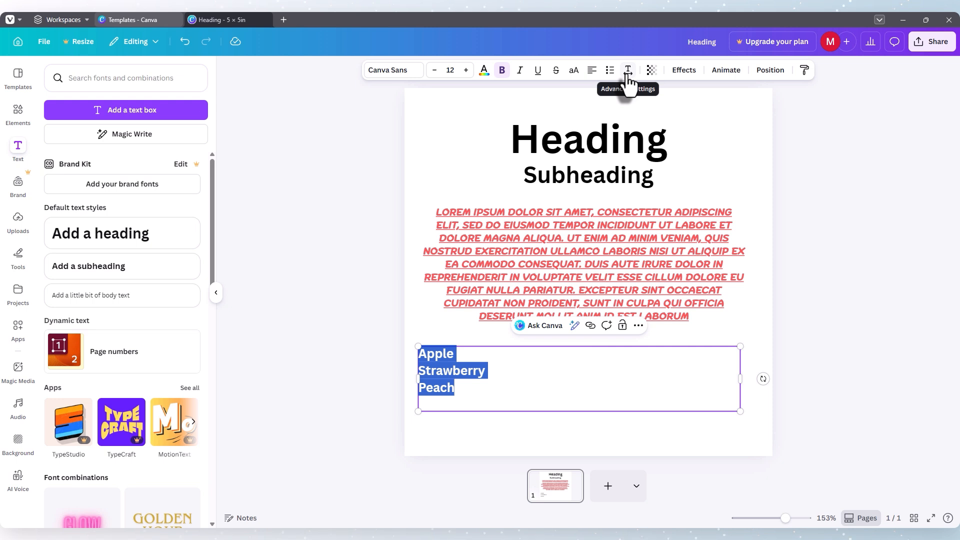
# - Set the fruit lines' letter spacing to 234 and line spacing to 1.49
pyautogui.click(628, 79)
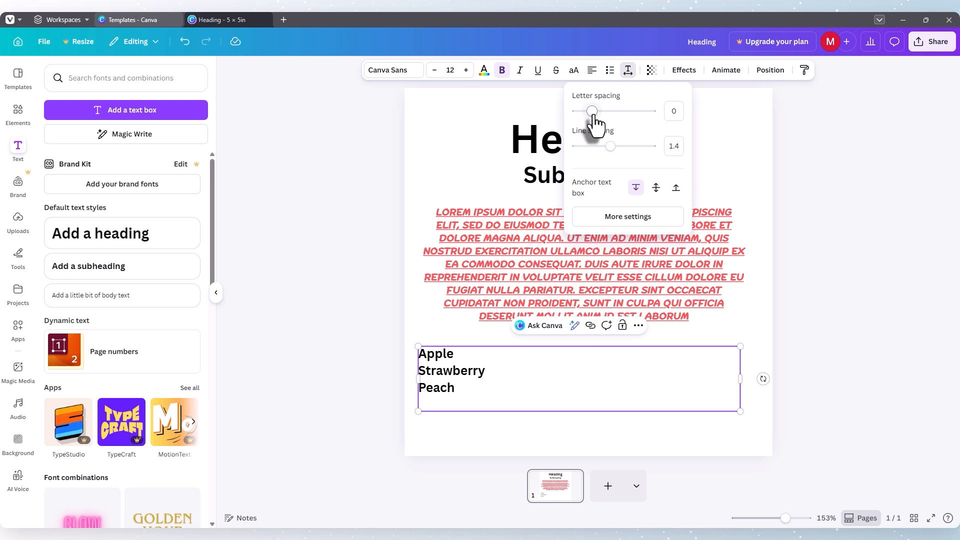
pyautogui.moveTo(594, 112)
pyautogui.mouseDown()
pyautogui.moveTo(642, 112)
pyautogui.moveTo(594, 112)
pyautogui.moveTo(630, 113)
pyautogui.moveTo(609, 112)
pyautogui.mouseUp()
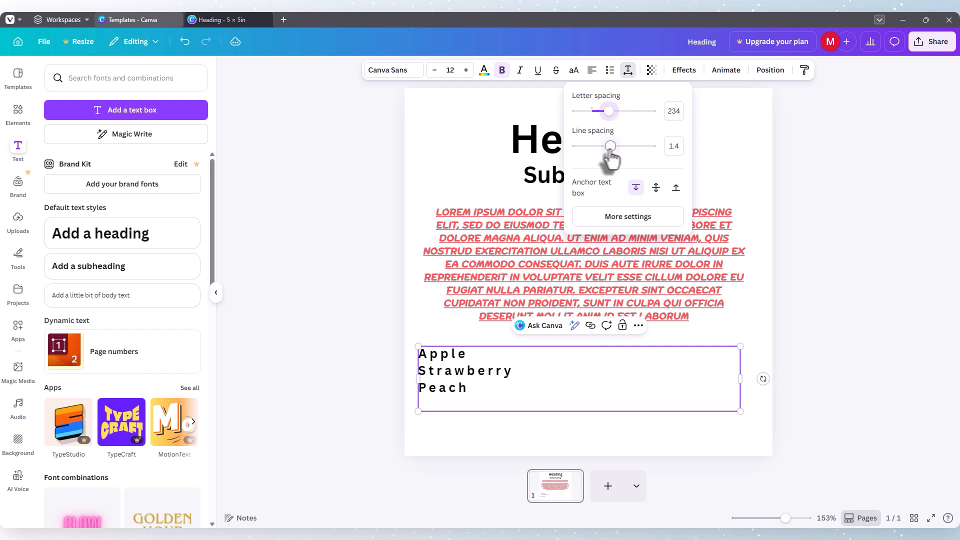
pyautogui.moveTo(610, 148)
pyautogui.mouseDown()
pyautogui.moveTo(646, 147)
pyautogui.moveTo(577, 147)
pyautogui.moveTo(652, 147)
pyautogui.moveTo(613, 146)
pyautogui.mouseUp()
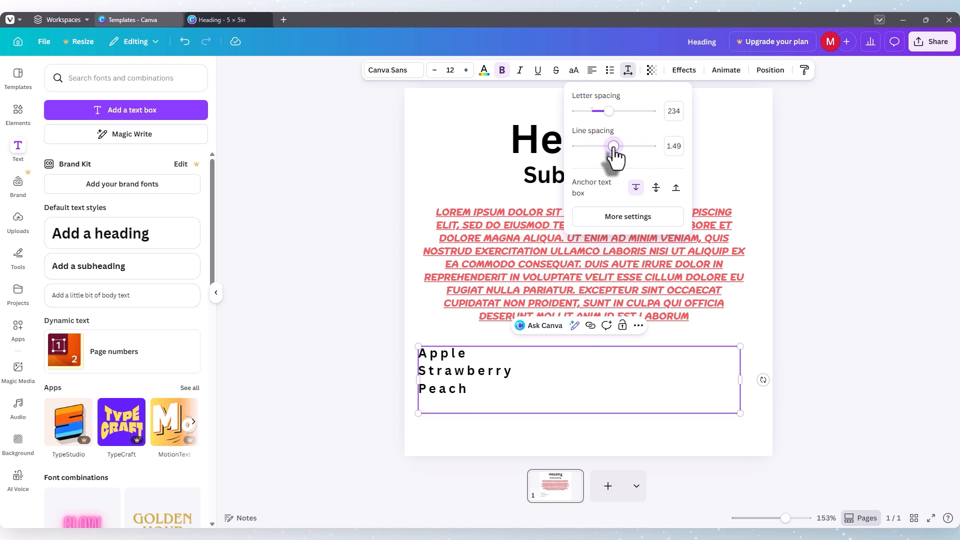
pyautogui.click(629, 74)
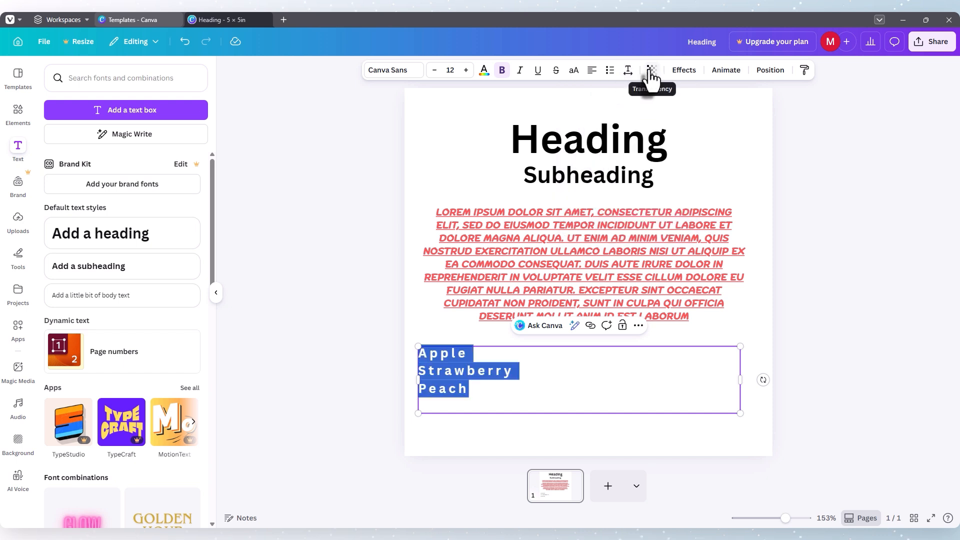
# - Try out the transparency setting on the fruit lines, leaving it at 100
pyautogui.click(651, 74)
pyautogui.moveTo(675, 111)
pyautogui.mouseDown()
pyautogui.moveTo(604, 116)
pyautogui.moveTo(679, 118)
pyautogui.mouseUp()
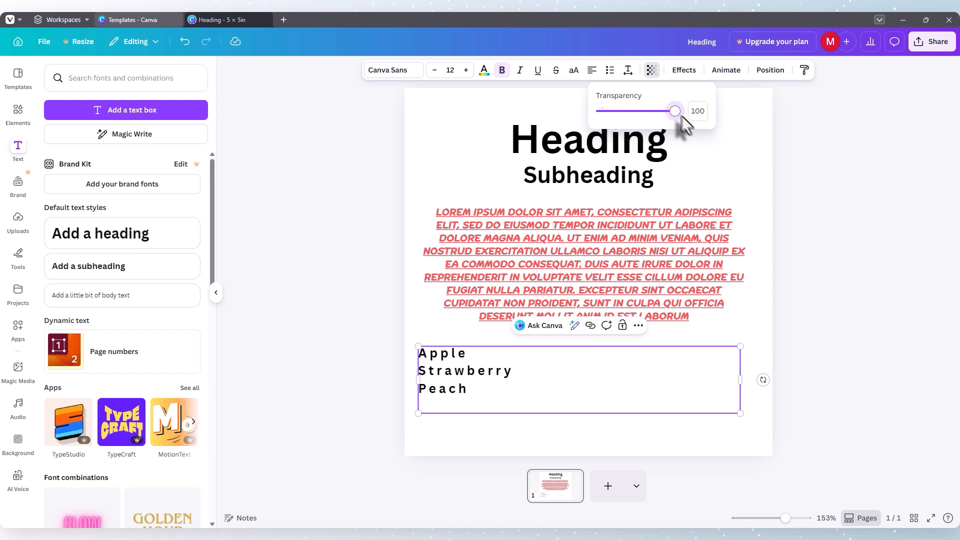
pyautogui.click(651, 70)
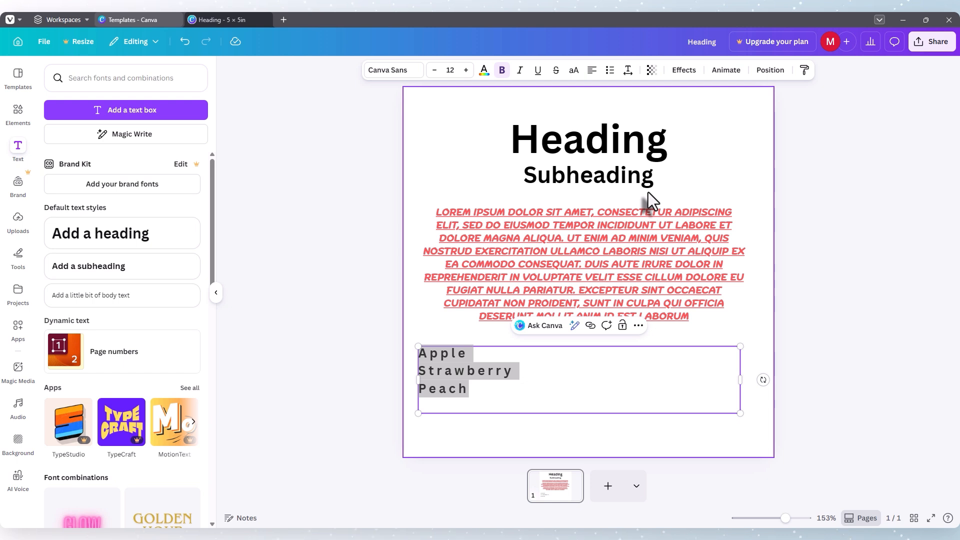
# - Browse the text effects for the heading and apply Drop with direction -21 and offset 100
pyautogui.click(632, 145)
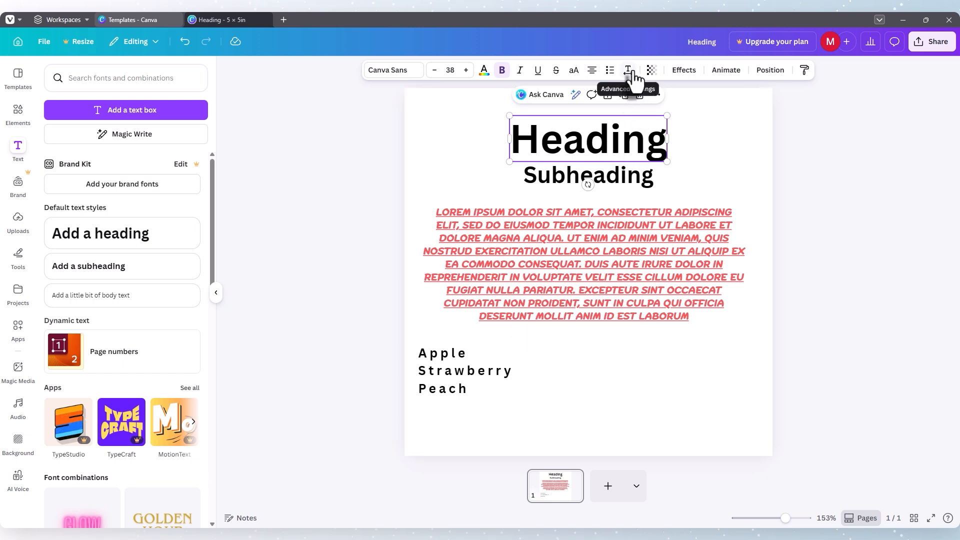
pyautogui.click(692, 75)
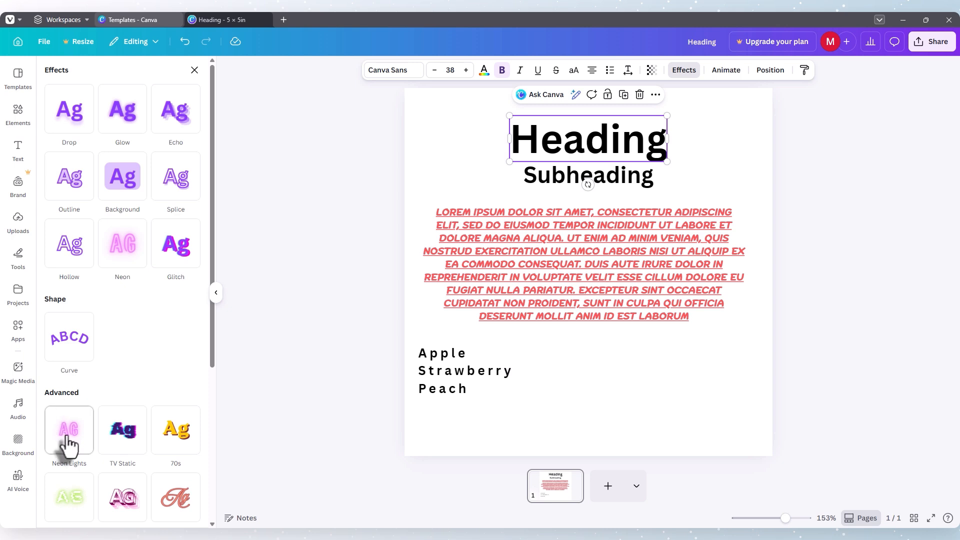
pyautogui.scroll(-3, 179, 457)
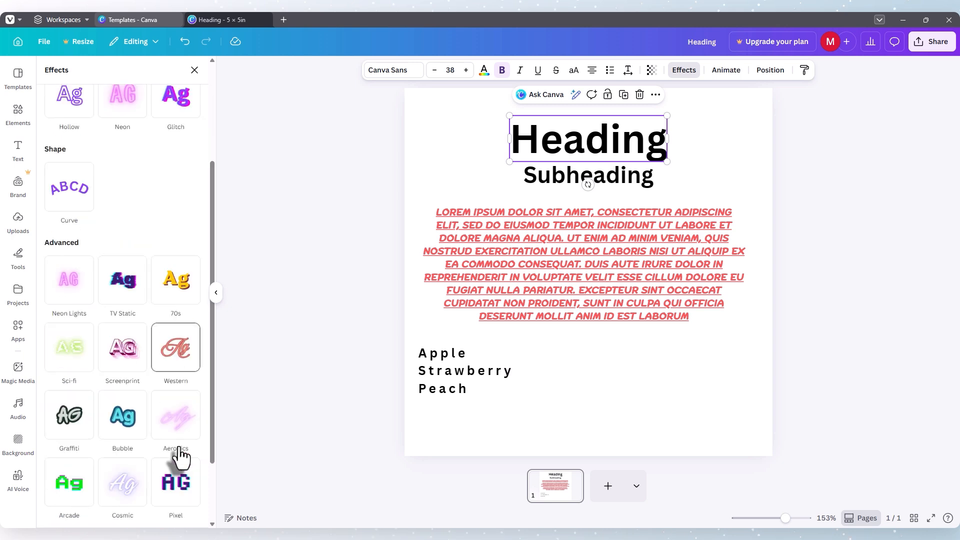
pyautogui.scroll(3, 179, 458)
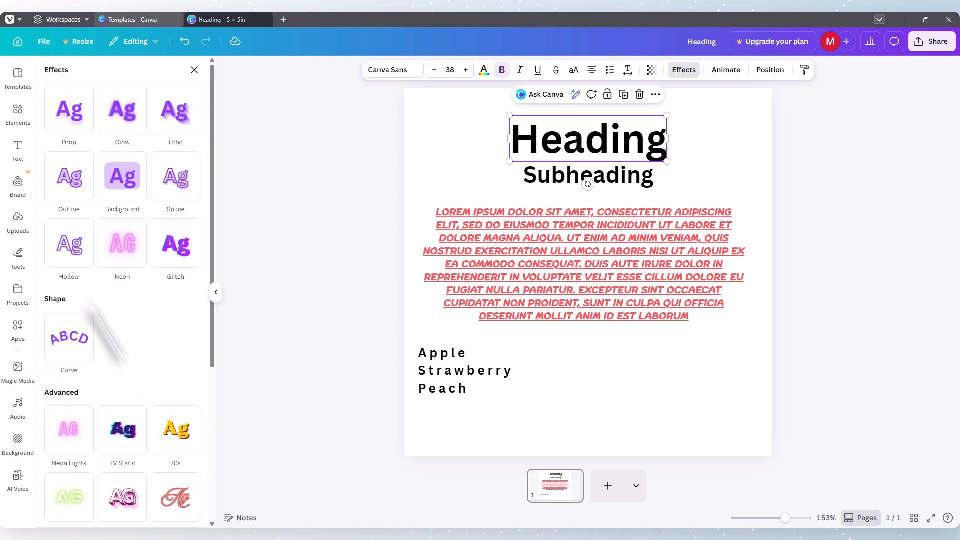
pyautogui.click(76, 123)
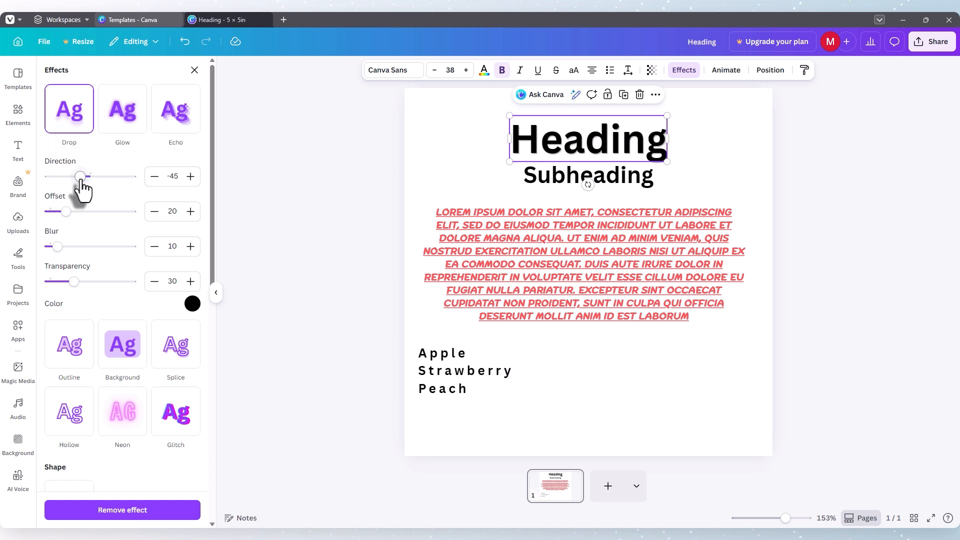
pyautogui.moveTo(82, 183)
pyautogui.mouseDown()
pyautogui.moveTo(111, 184)
pyautogui.moveTo(90, 186)
pyautogui.mouseUp()
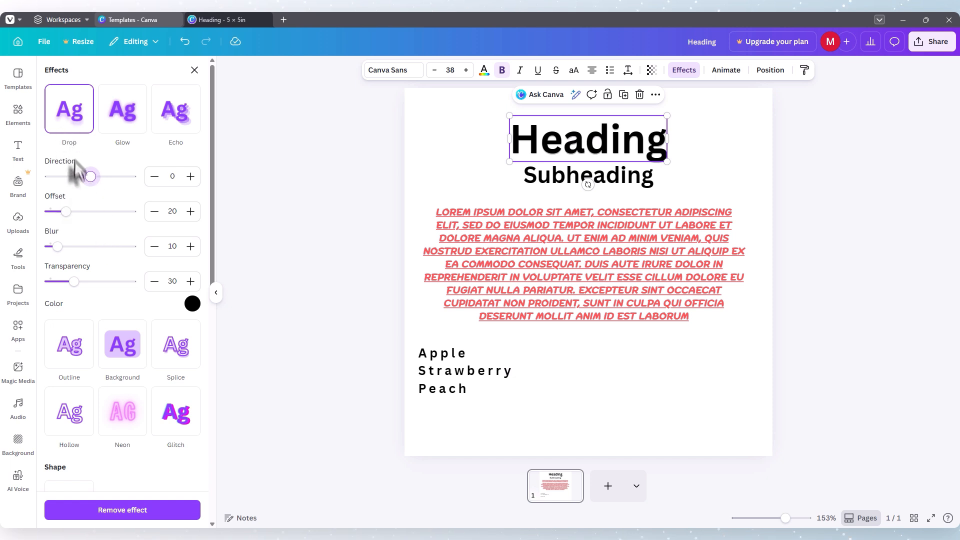
pyautogui.moveTo(70, 214); pyautogui.dragTo(133, 224)
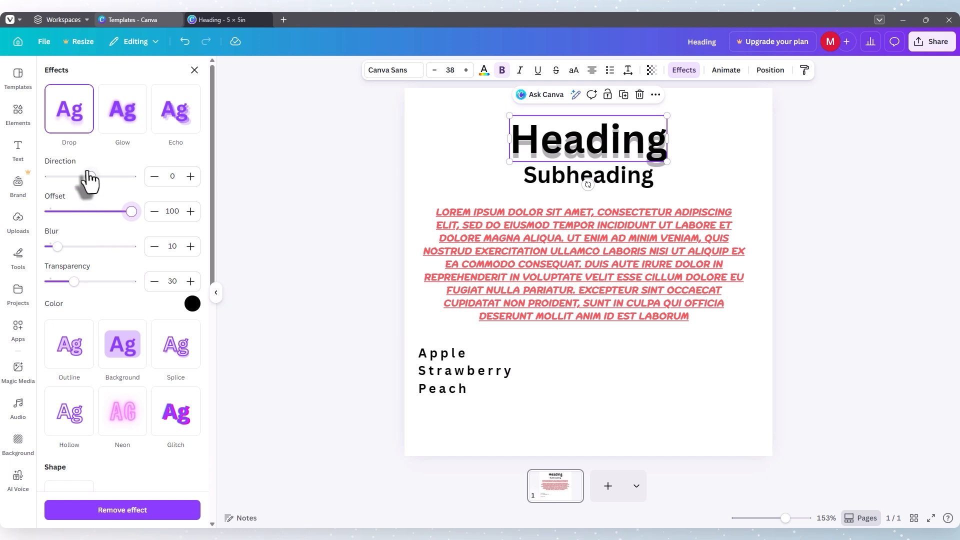
pyautogui.moveTo(91, 176)
pyautogui.mouseDown()
pyautogui.moveTo(129, 176)
pyautogui.moveTo(85, 176)
pyautogui.mouseUp()
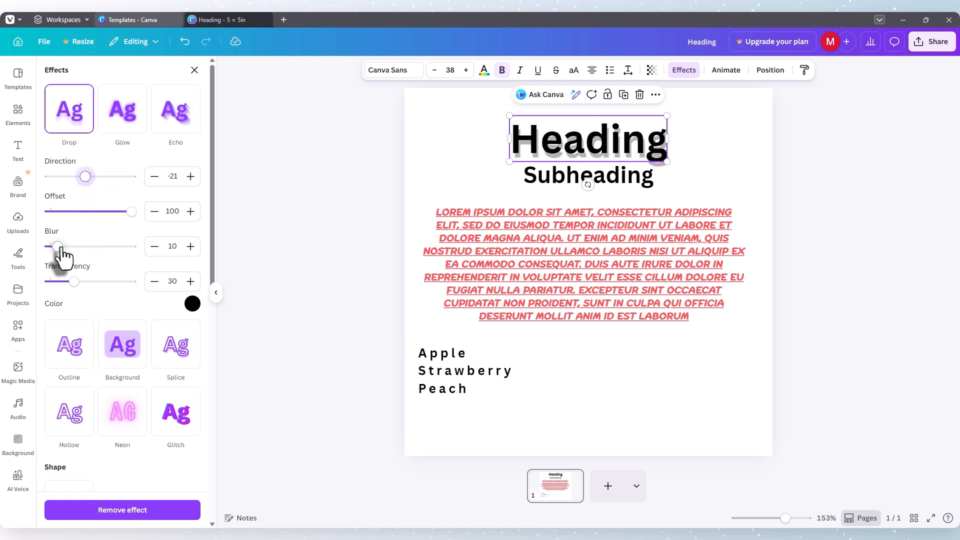
# - Set the heading's drop shadow to blur 36, transparency 51 and coral red
pyautogui.moveTo(58, 246); pyautogui.dragTo(79, 247)
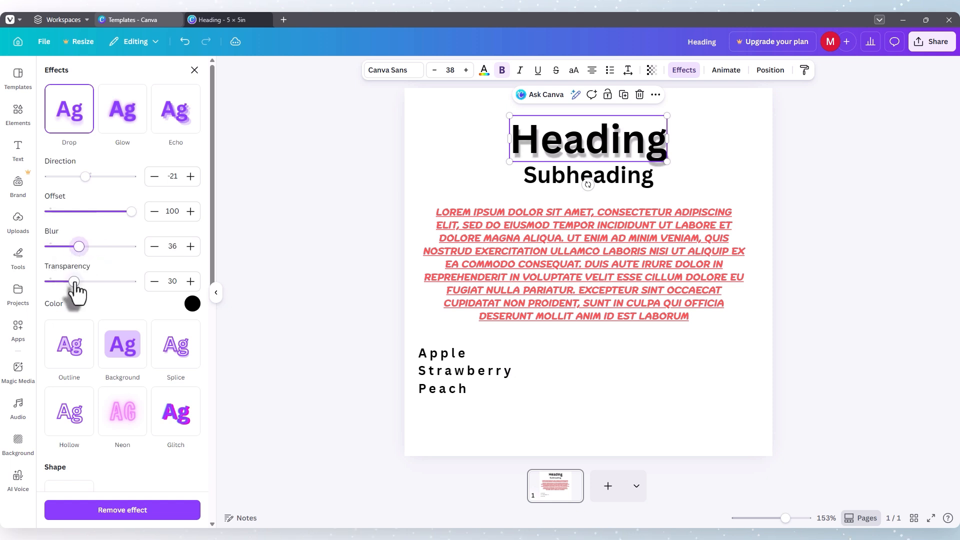
pyautogui.moveTo(74, 281)
pyautogui.mouseDown()
pyautogui.moveTo(112, 281)
pyautogui.moveTo(56, 281)
pyautogui.moveTo(123, 281)
pyautogui.moveTo(90, 281)
pyautogui.mouseUp()
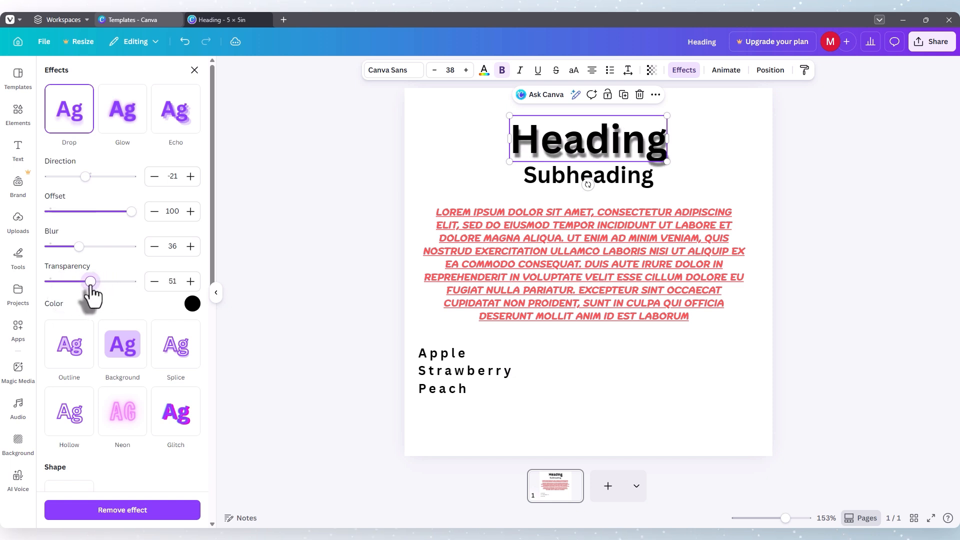
pyautogui.click(192, 303)
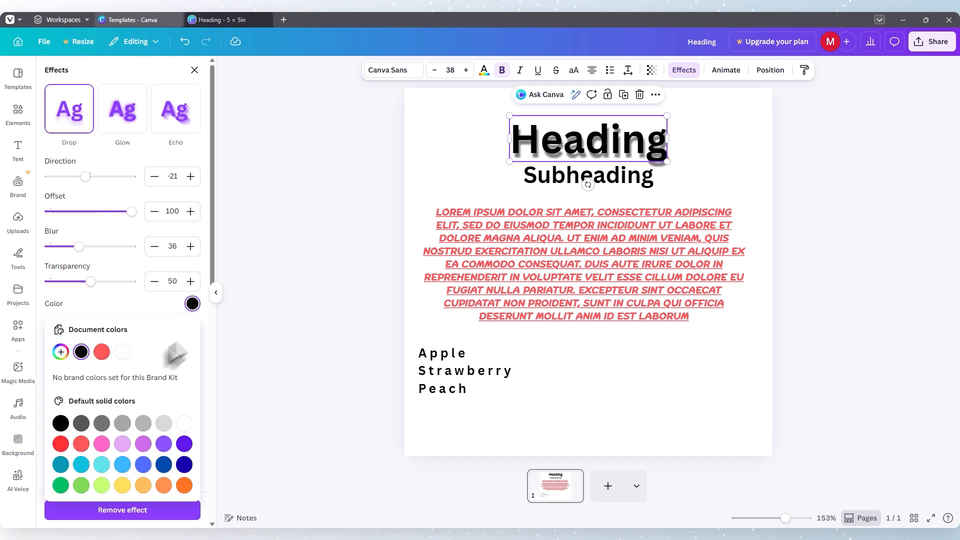
pyautogui.click(101, 351)
pyautogui.moveTo(90, 281)
pyautogui.mouseDown()
pyautogui.moveTo(54, 281)
pyautogui.moveTo(110, 281)
pyautogui.moveTo(91, 282)
pyautogui.mouseUp()
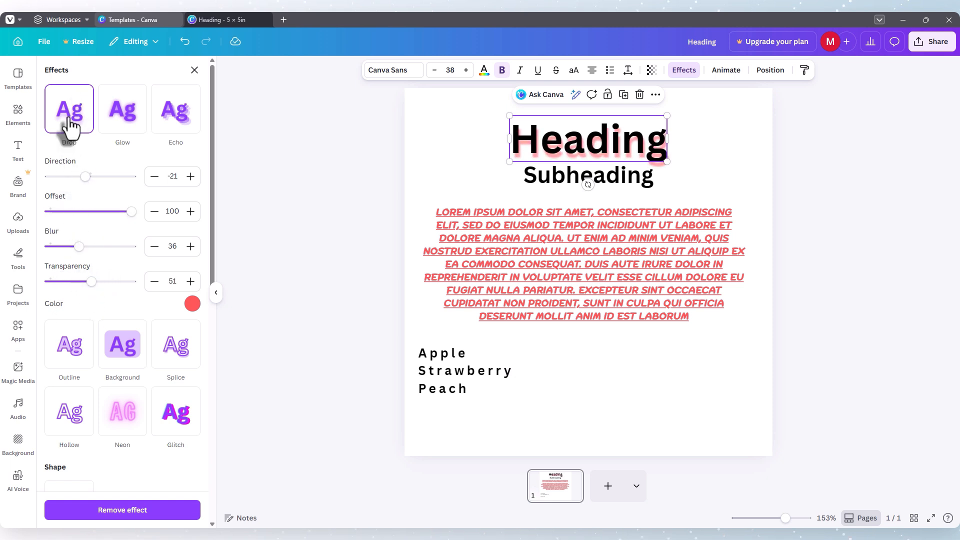
# - Try the Glow effect on the heading at a different intensity and replace it with Echo, direction 163 and offset 89
pyautogui.click(126, 130)
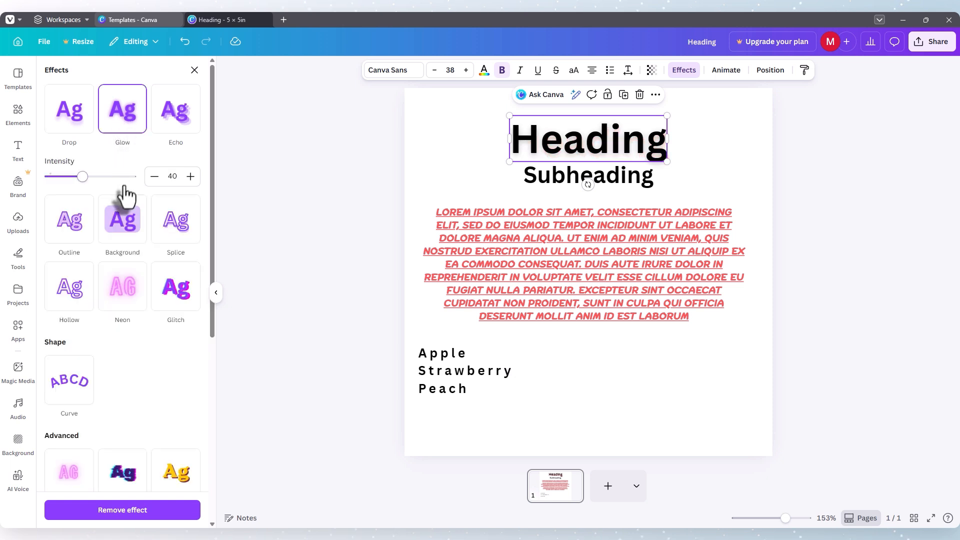
pyautogui.moveTo(85, 181); pyautogui.dragTo(127, 193)
pyautogui.click(175, 126)
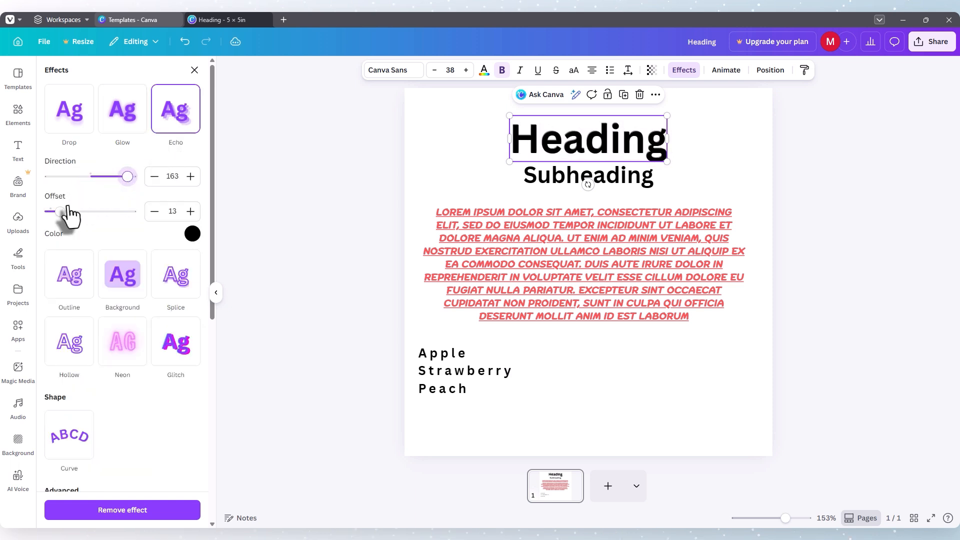
pyautogui.moveTo(71, 215); pyautogui.dragTo(125, 221)
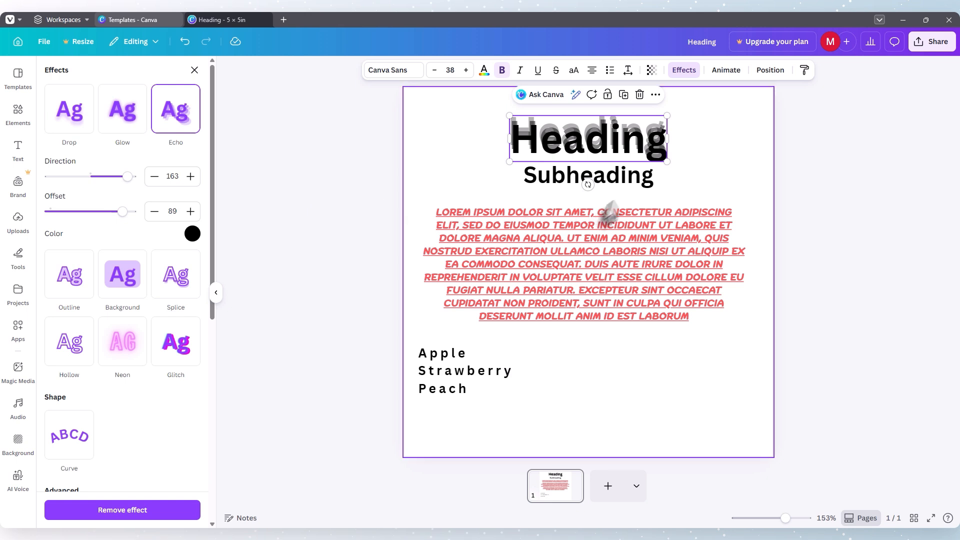
pyautogui.click(619, 146)
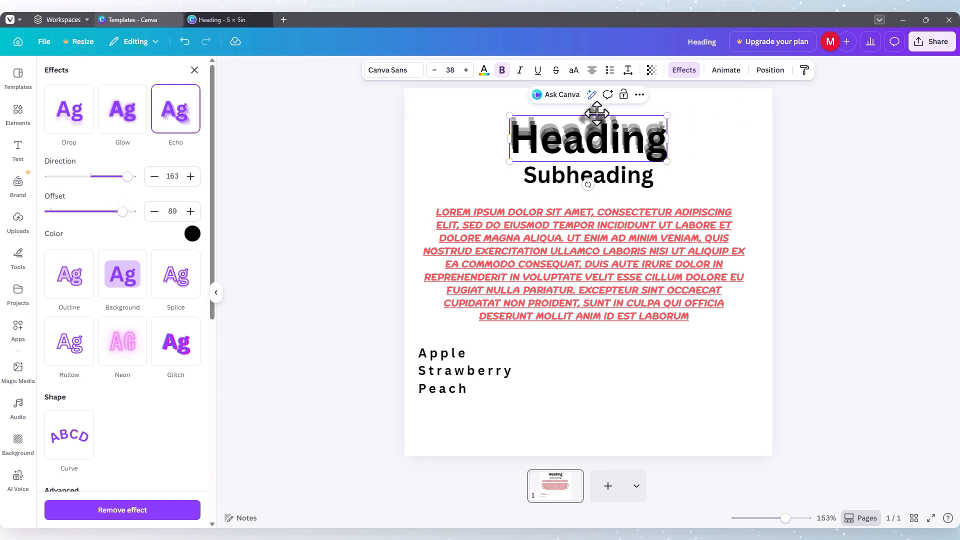
pyautogui.click(728, 102)
# - Move the heading toward the page's left edge and realign it to the page's middle, center and finally top
pyautogui.click(619, 125)
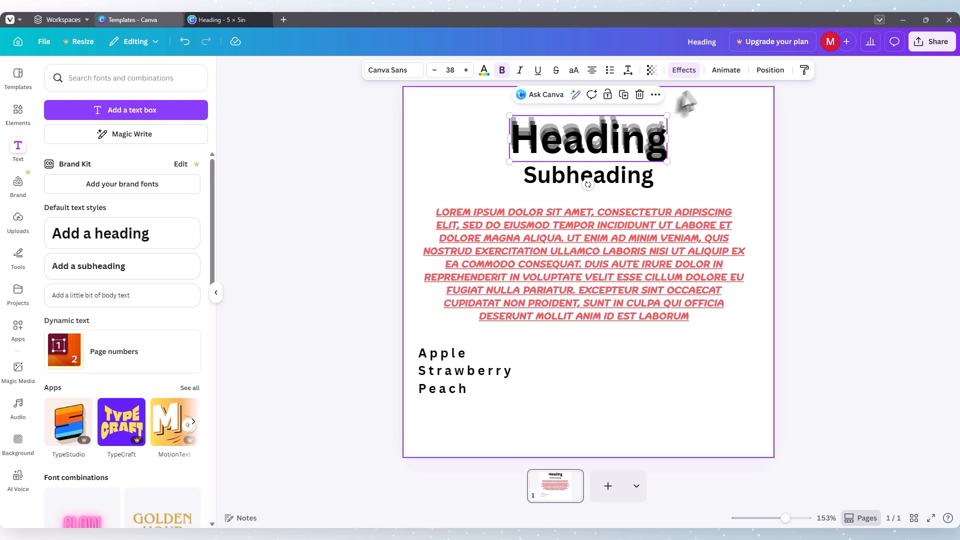
pyautogui.click(771, 71)
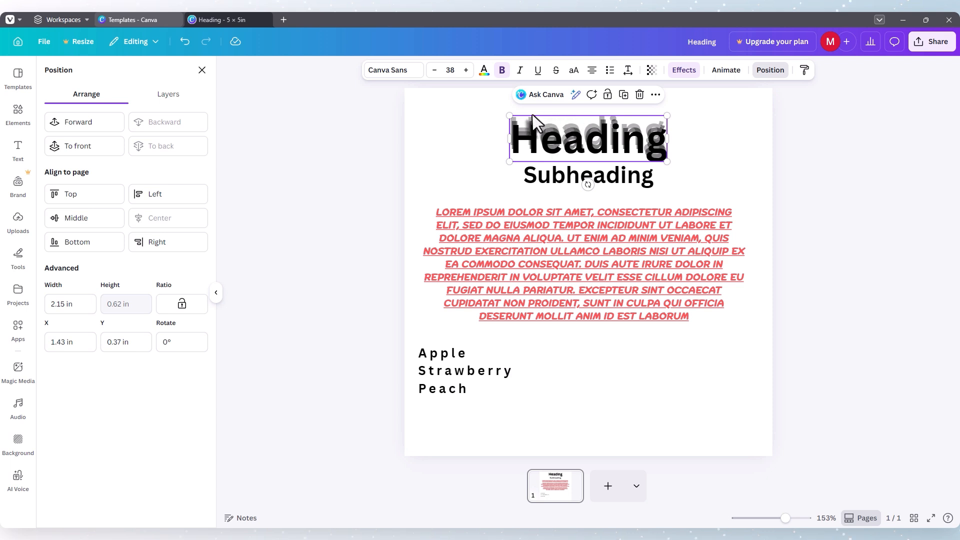
pyautogui.moveTo(570, 122); pyautogui.dragTo(486, 115)
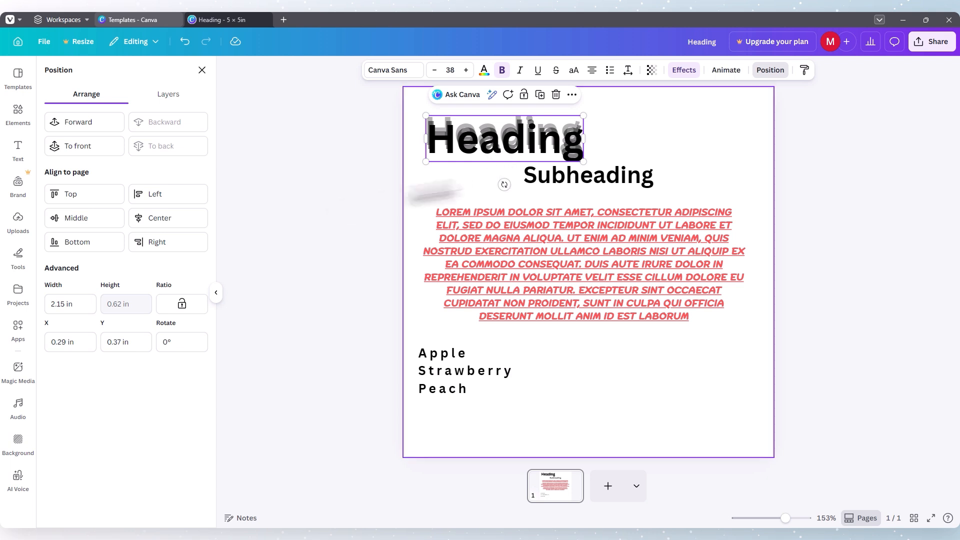
pyautogui.click(93, 230)
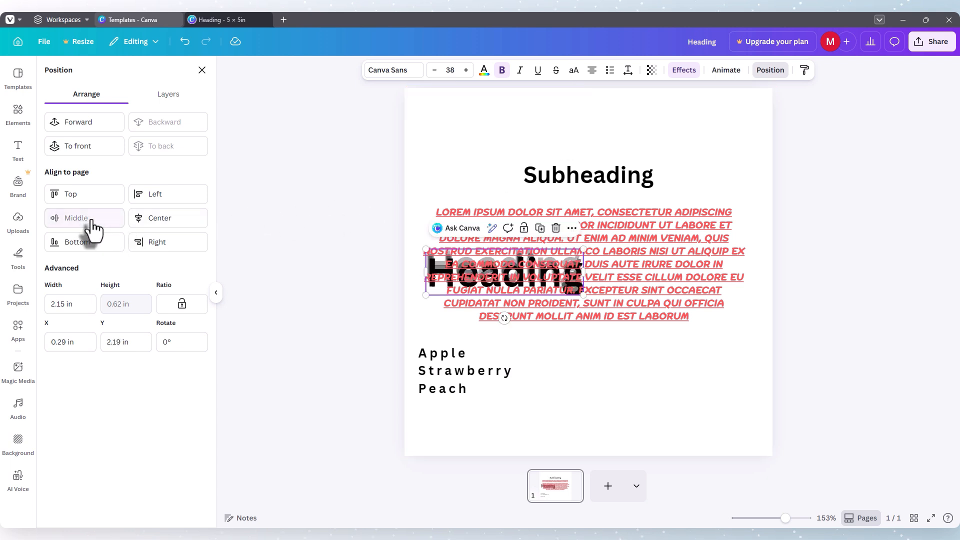
pyautogui.click(169, 223)
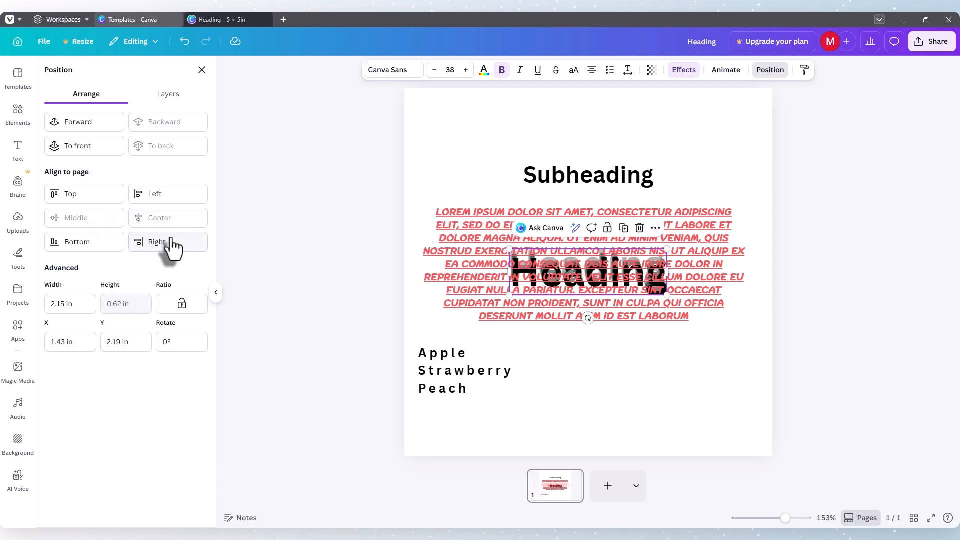
pyautogui.click(93, 198)
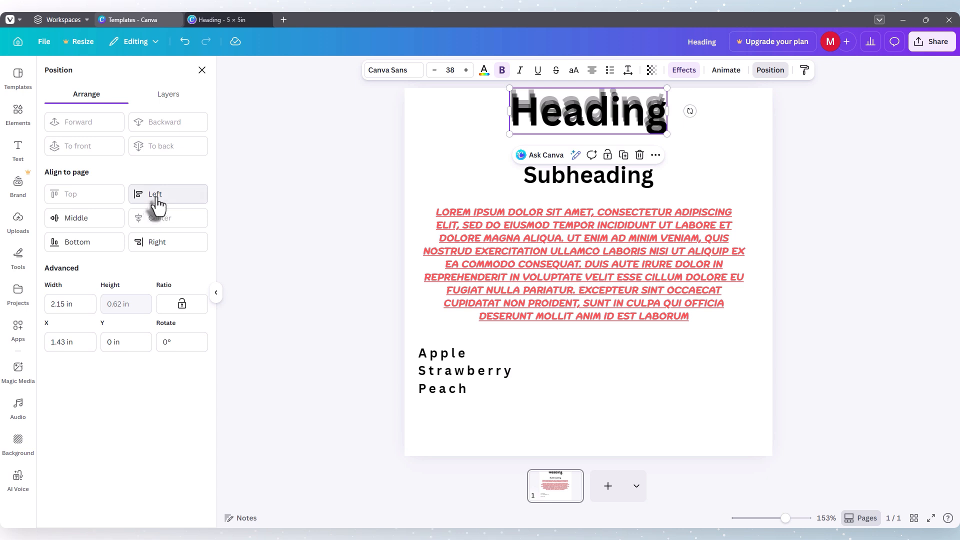
# - Align the heading to the page's right, bottom, middle and center, and move it back to the top of the page
pyautogui.click(155, 244)
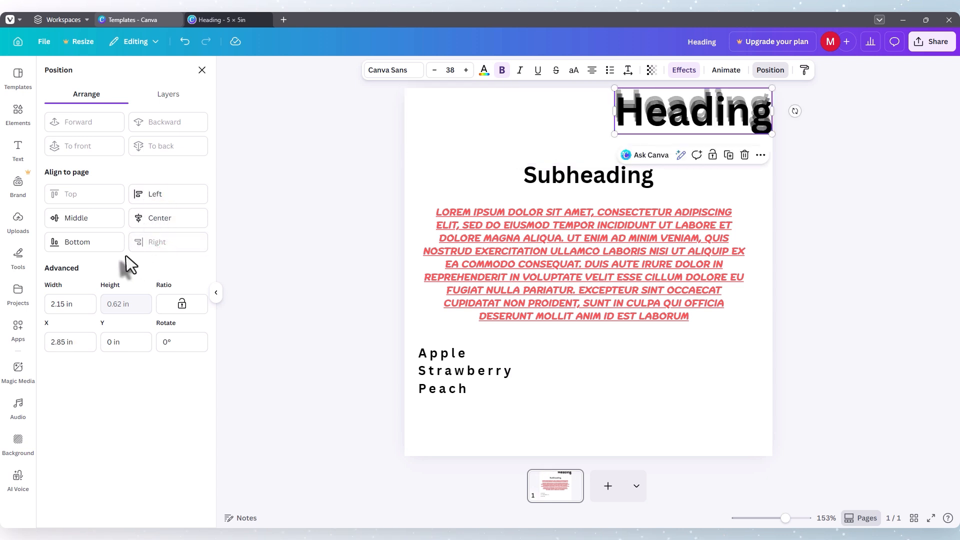
pyautogui.click(105, 245)
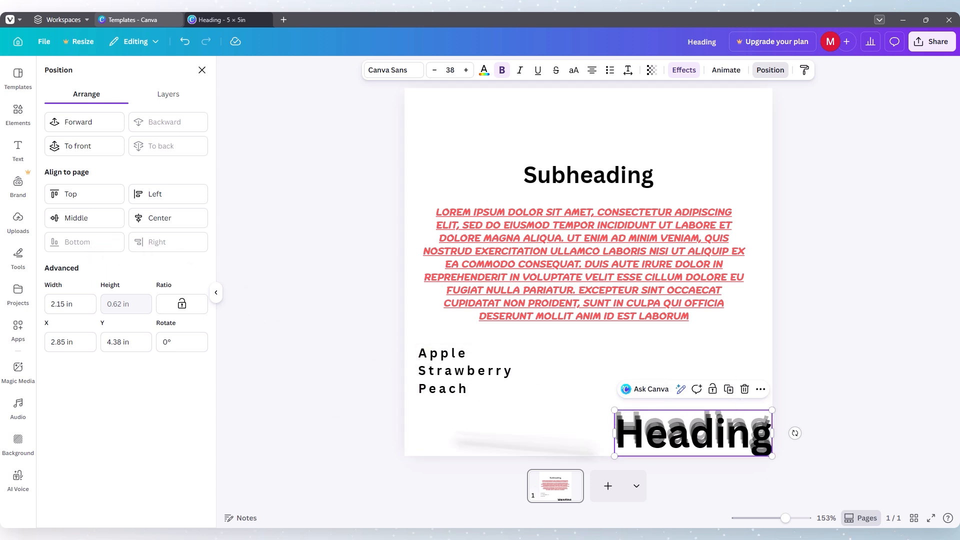
pyautogui.click(70, 223)
pyautogui.click(146, 223)
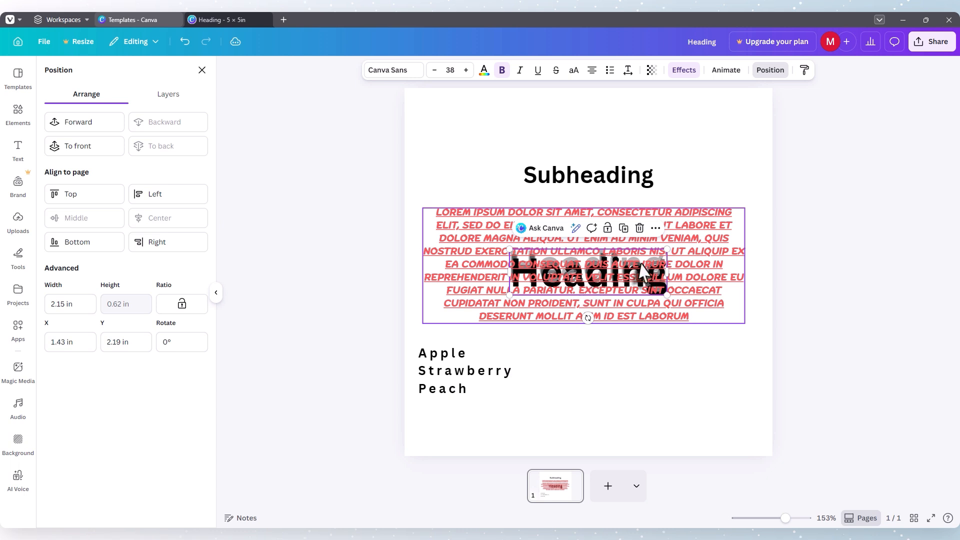
pyautogui.moveTo(643, 273); pyautogui.dragTo(642, 112)
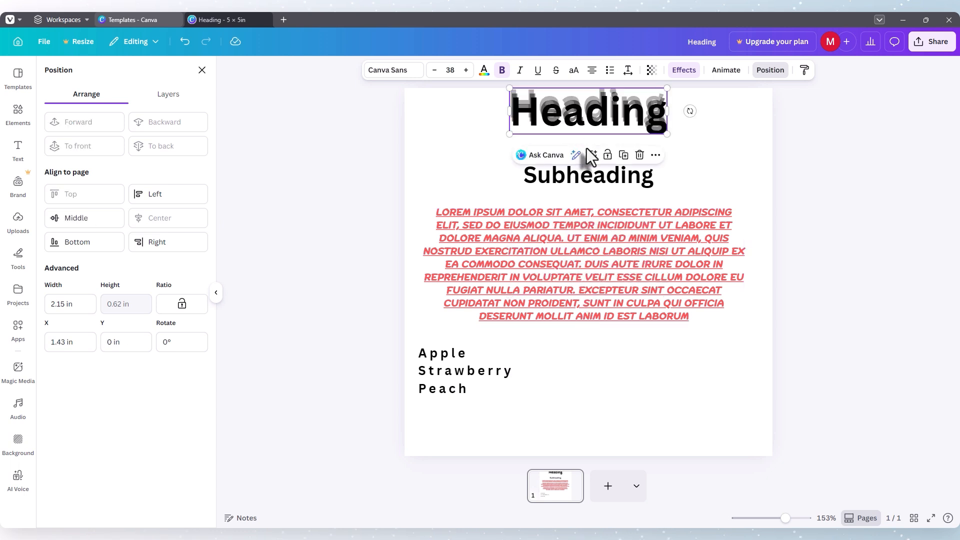
# - Move the heading slightly down from the page's top edge and shift the subheading and heading left by different amounts
pyautogui.moveTo(555, 111)
pyautogui.mouseDown()
pyautogui.moveTo(549, 122)
pyautogui.moveTo(558, 124)
pyautogui.mouseUp()
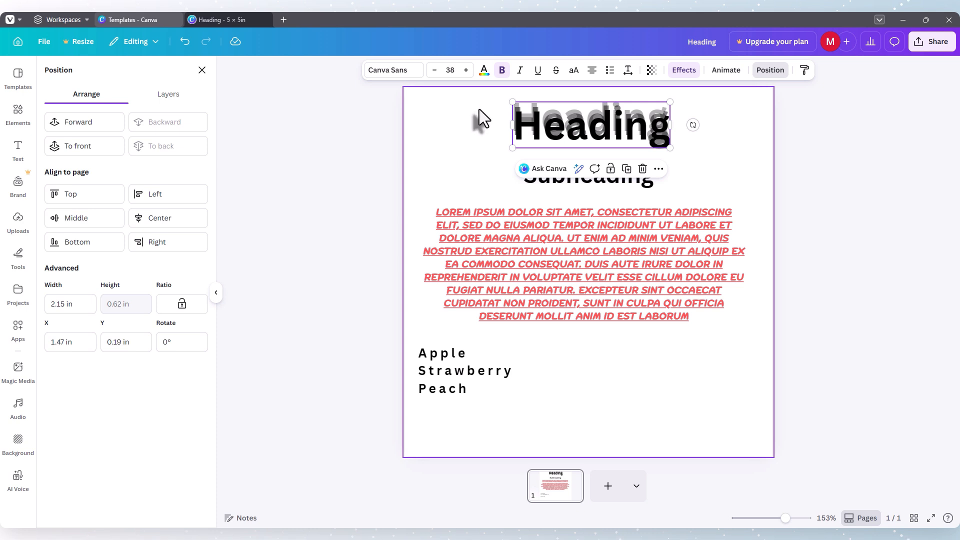
pyautogui.moveTo(547, 181); pyautogui.dragTo(489, 179)
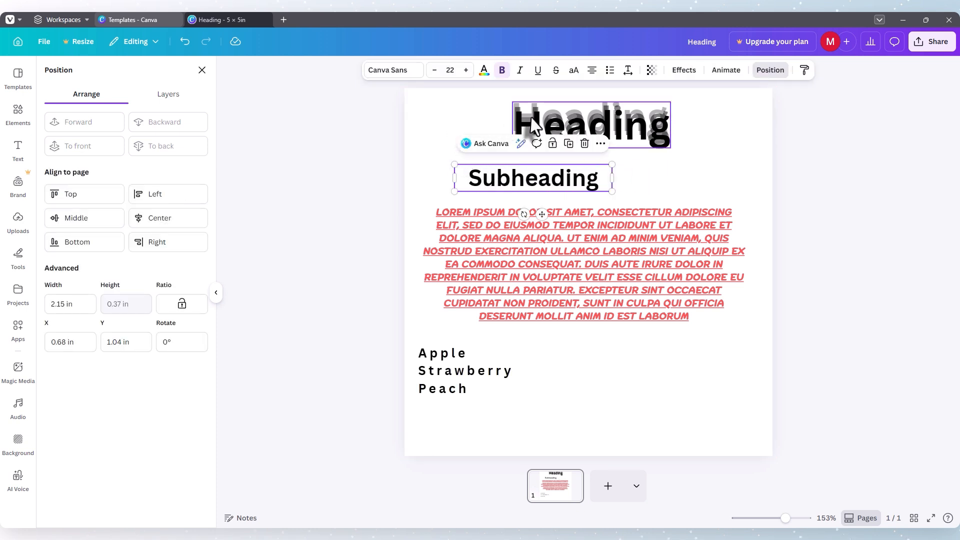
pyautogui.moveTo(531, 119); pyautogui.dragTo(493, 122)
# - Select the heading and subheading together, align their centers with each other and move both right to about X 1.3 in
pyautogui.click(468, 176)
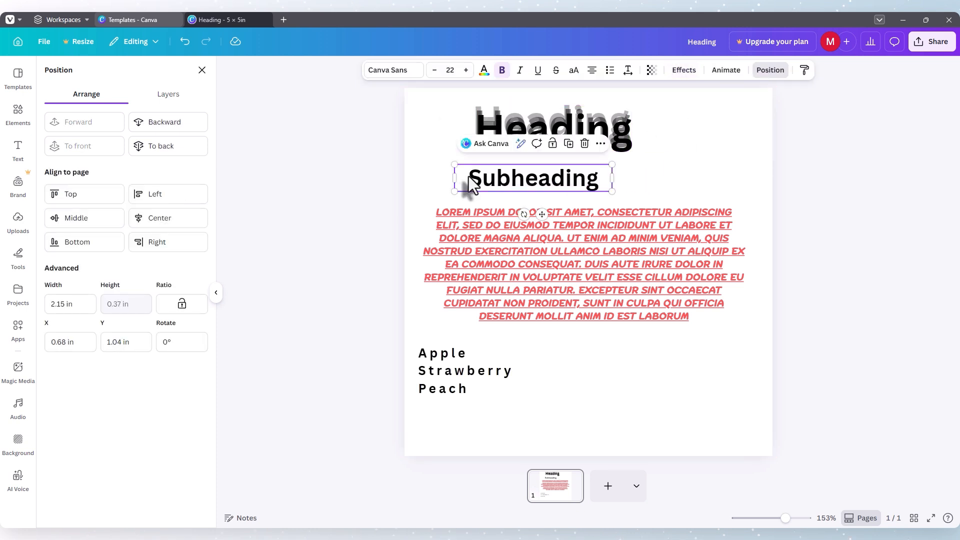
pyautogui.moveTo(437, 101); pyautogui.dragTo(619, 190)
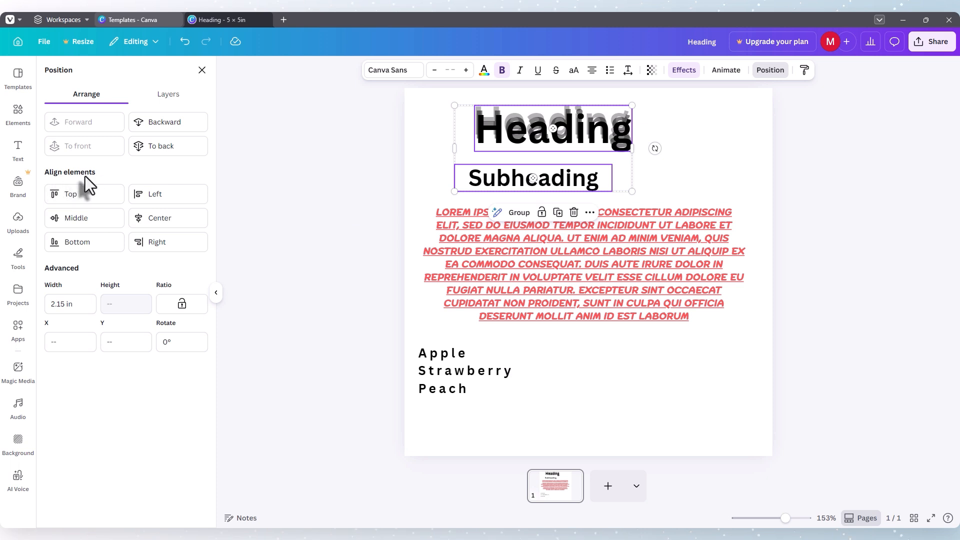
pyautogui.click(157, 226)
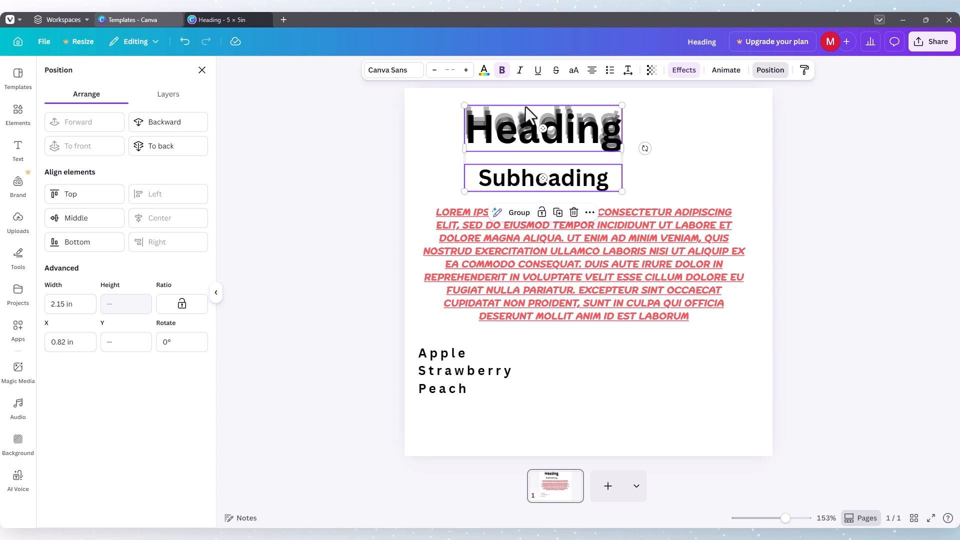
pyautogui.moveTo(521, 115); pyautogui.dragTo(556, 116)
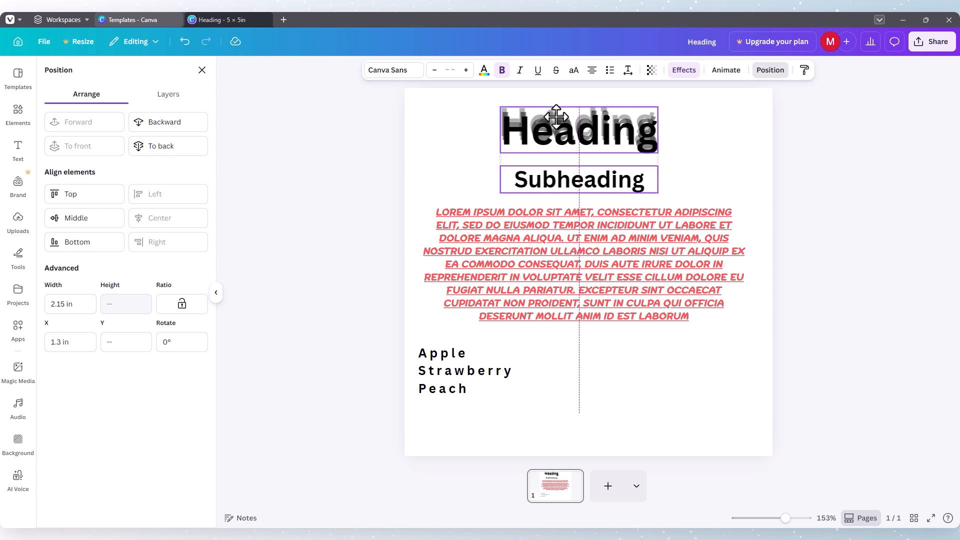
pyautogui.moveTo(556, 117); pyautogui.dragTo(563, 121)
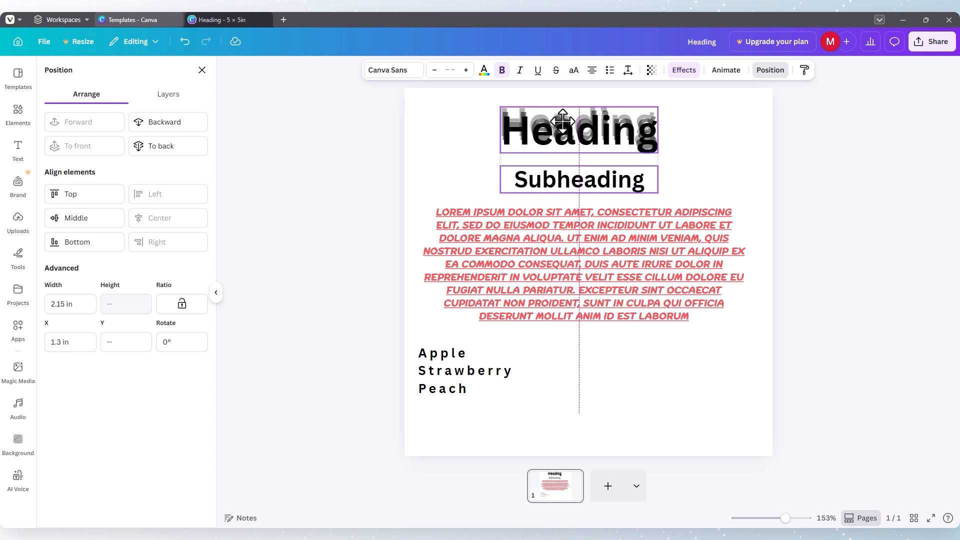
pyautogui.moveTo(562, 121); pyautogui.dragTo(562, 121)
# - Center the heading and the subheading horizontally on the page, one at a time
pyautogui.click(463, 126)
pyautogui.click(567, 143)
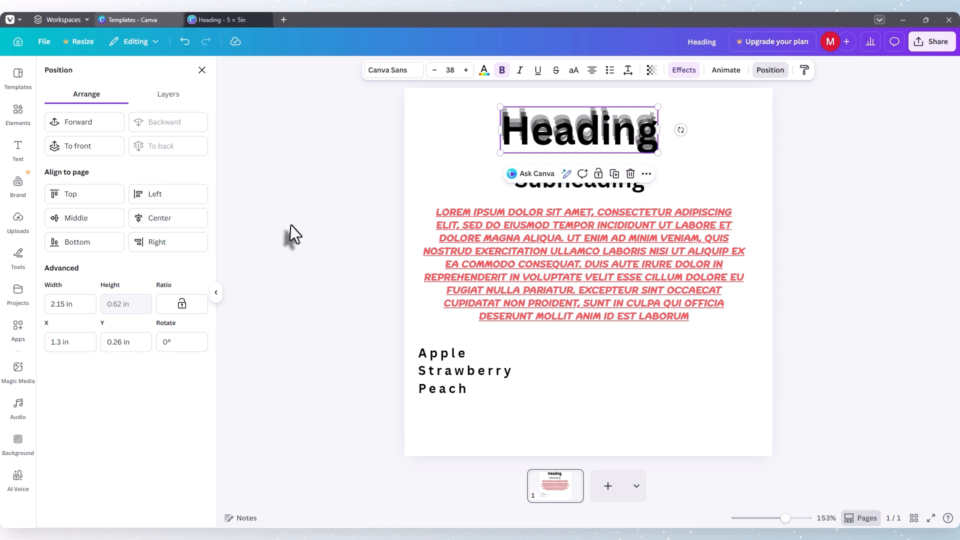
pyautogui.click(190, 220)
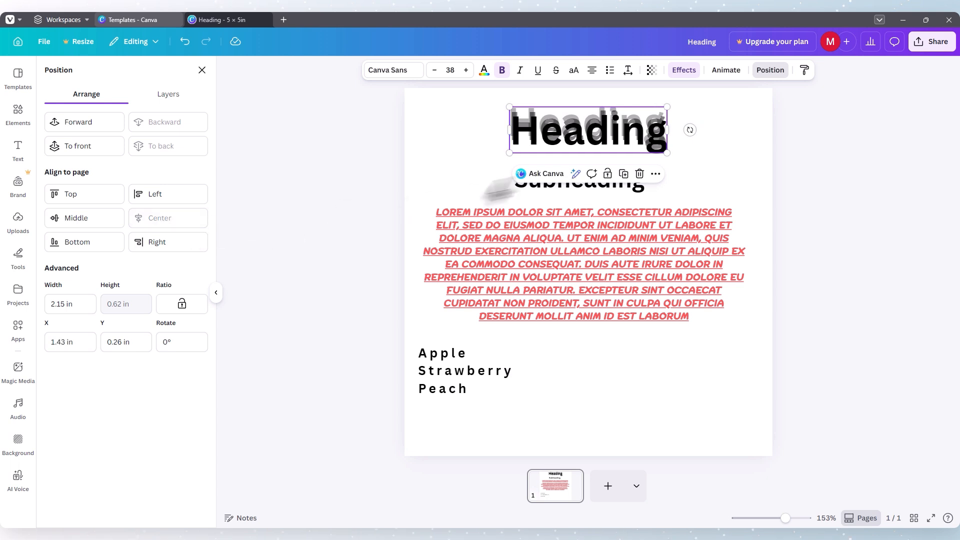
pyautogui.click(551, 188)
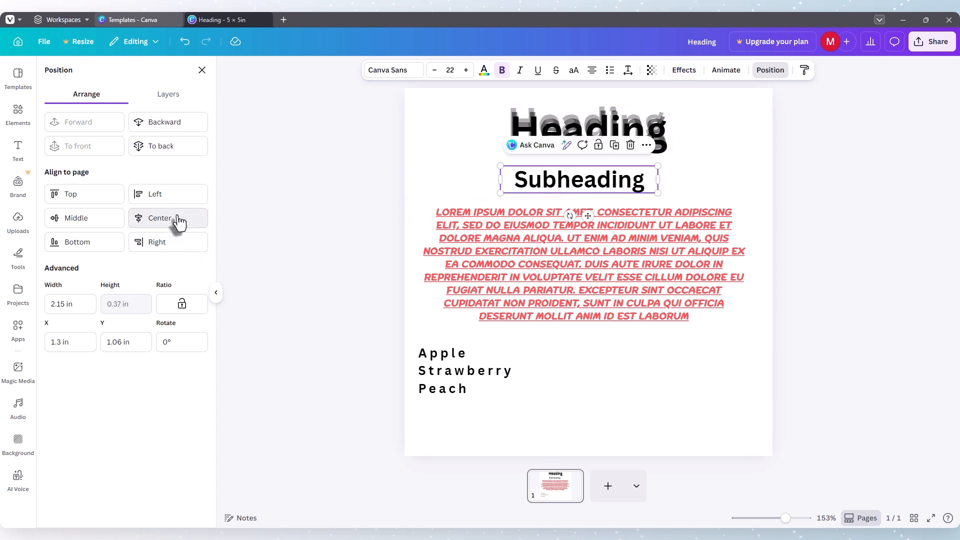
pyautogui.click(179, 222)
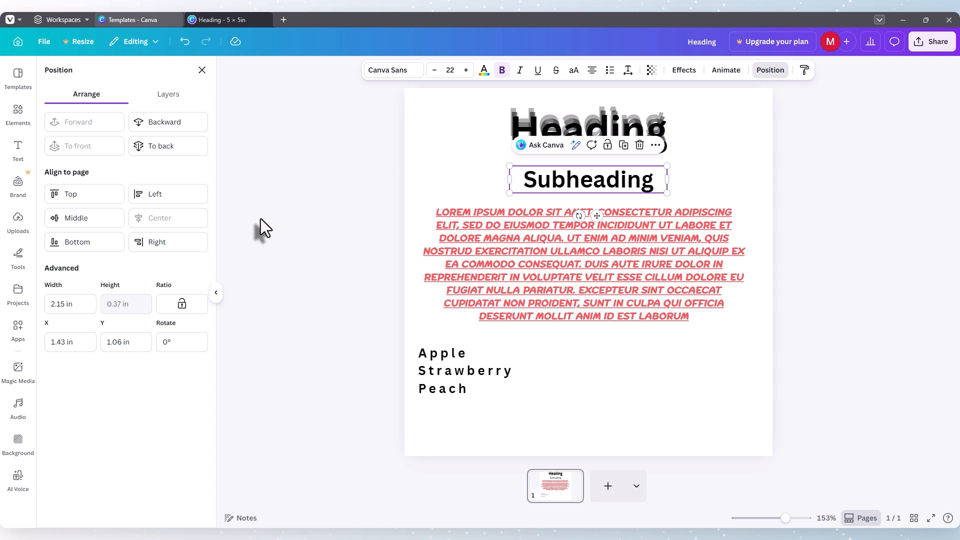
# - Move the heading over the body paragraph, bring it to the front and send it to the back
pyautogui.click(563, 139)
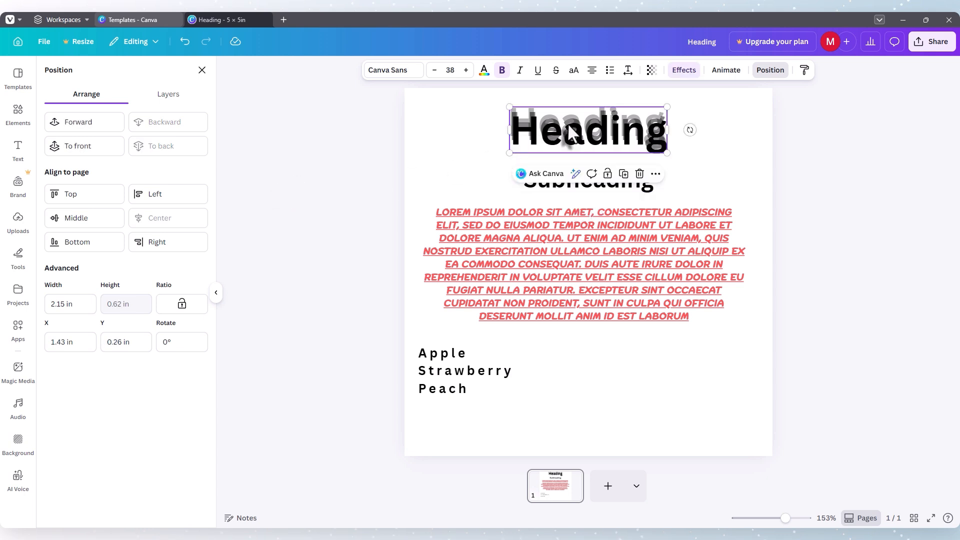
pyautogui.moveTo(575, 138); pyautogui.dragTo(579, 264)
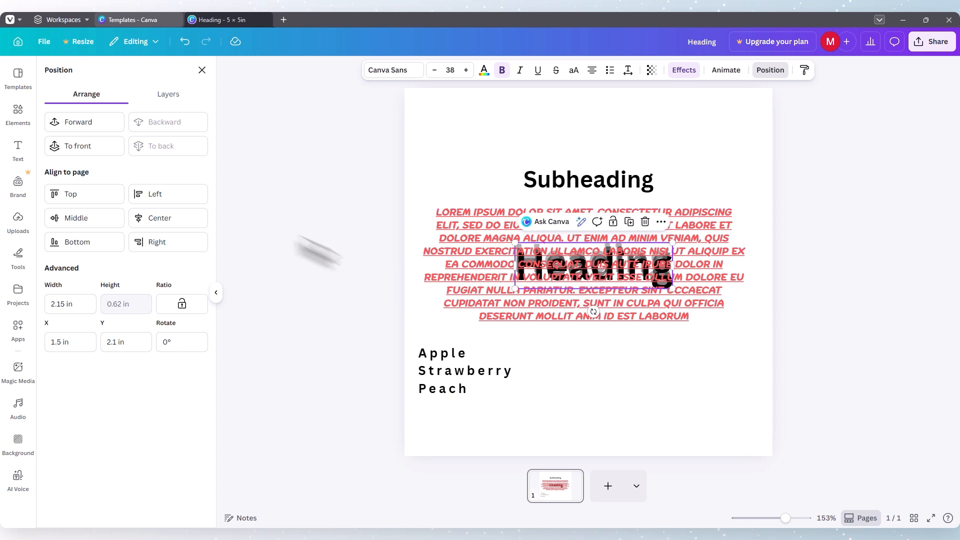
pyautogui.click(82, 150)
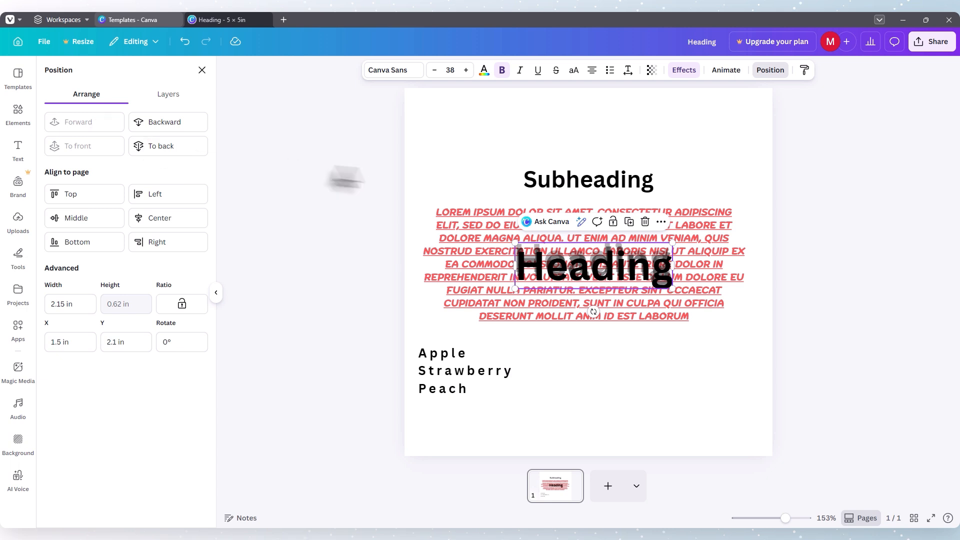
pyautogui.click(181, 156)
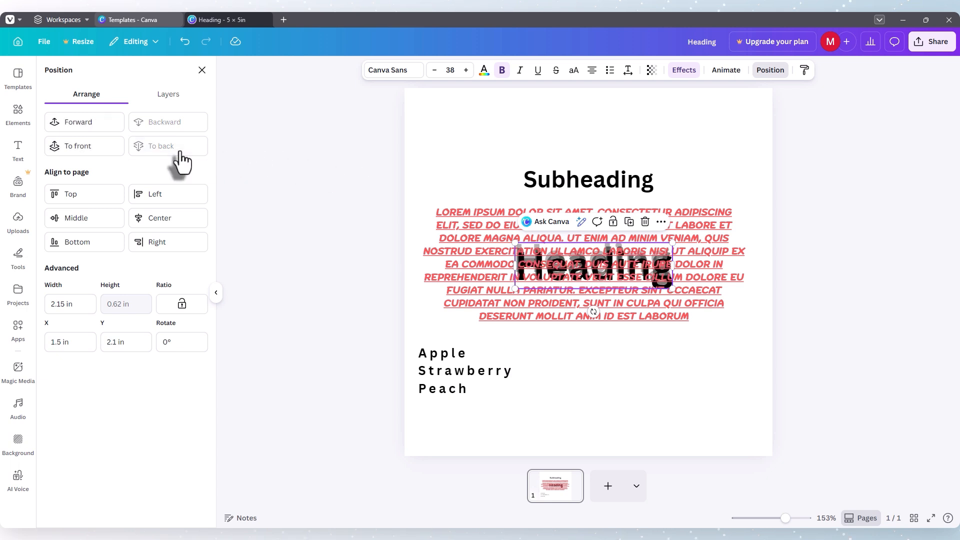
# - Try pink and dark blue on the subheading, move it onto the heading and color it lime green
pyautogui.click(622, 189)
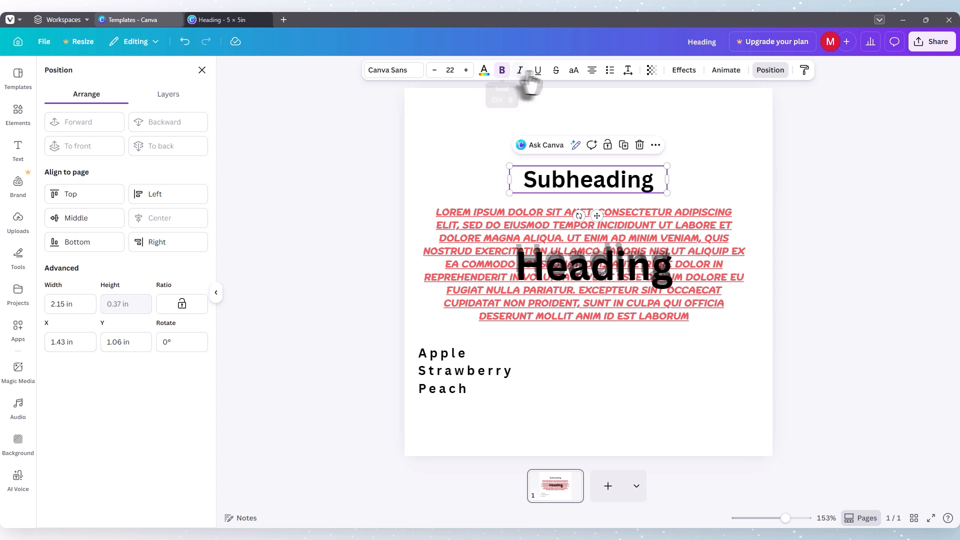
pyautogui.click(484, 71)
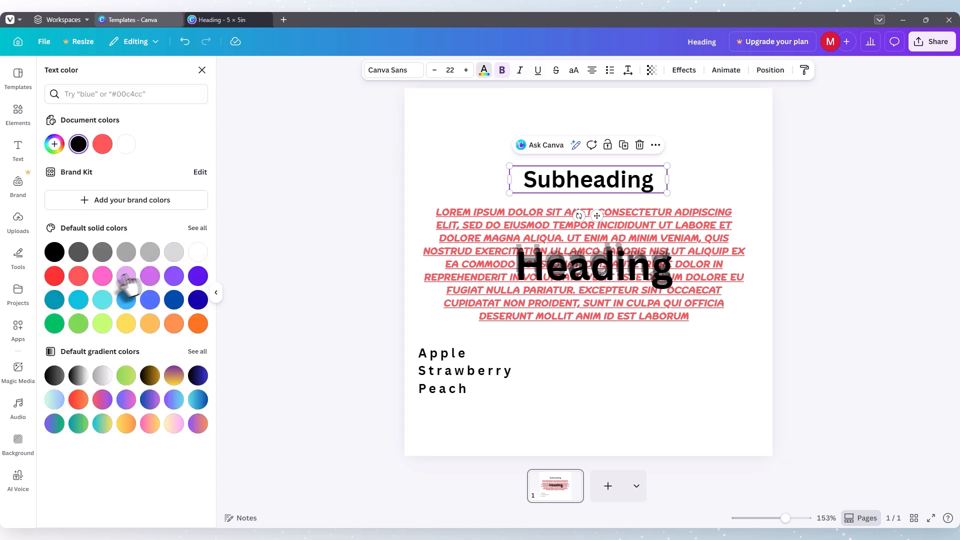
pyautogui.click(102, 276)
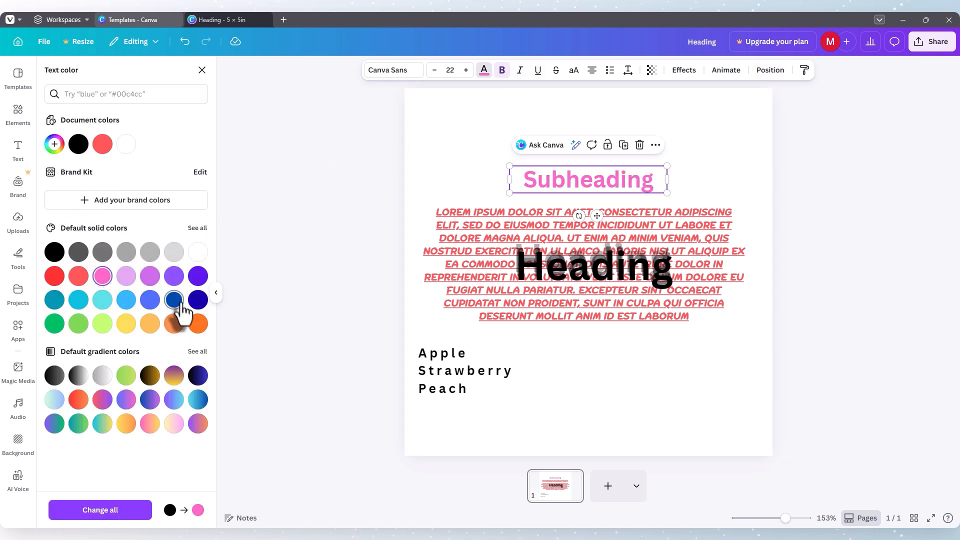
pyautogui.click(198, 300)
pyautogui.moveTo(574, 193); pyautogui.dragTo(582, 268)
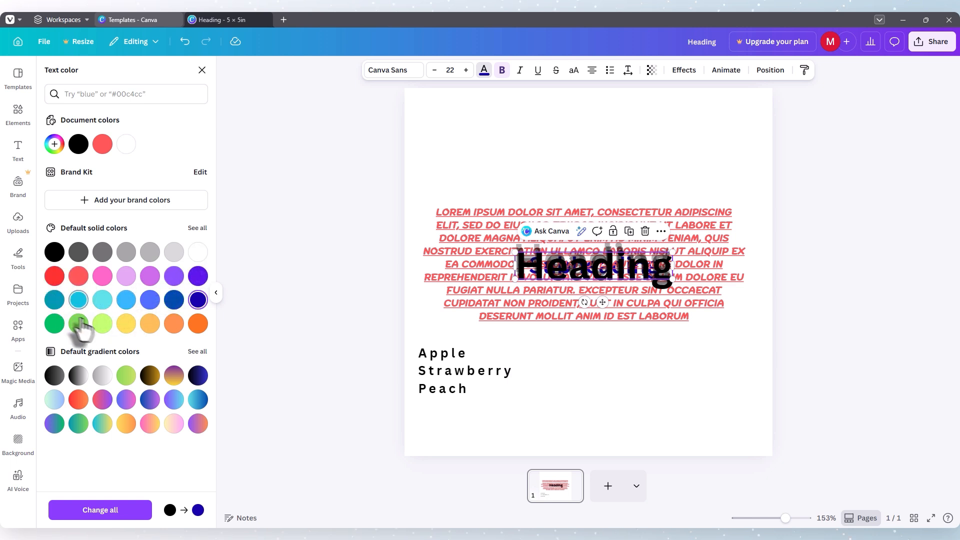
pyautogui.click(103, 325)
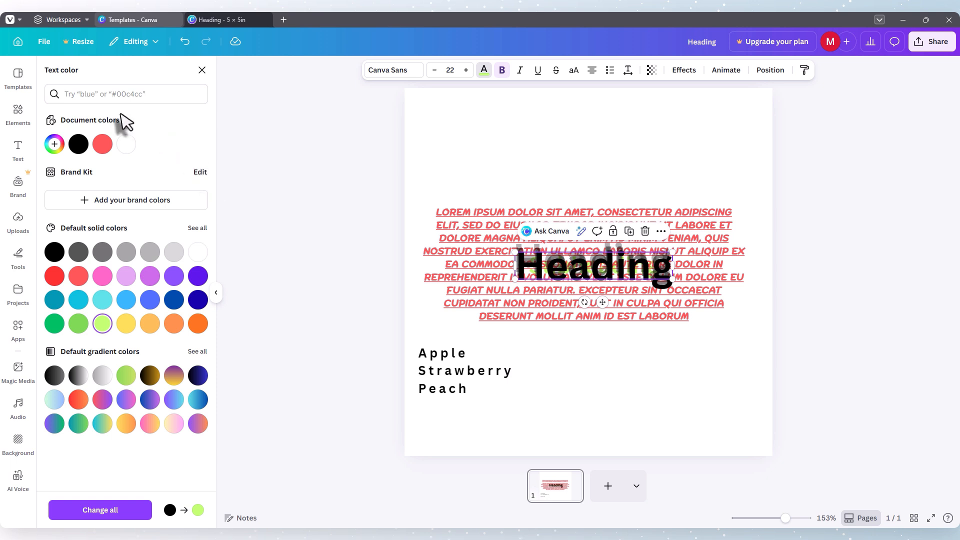
# - Bring the lime green subheading forward two levels in the stacking order
pyautogui.click(771, 70)
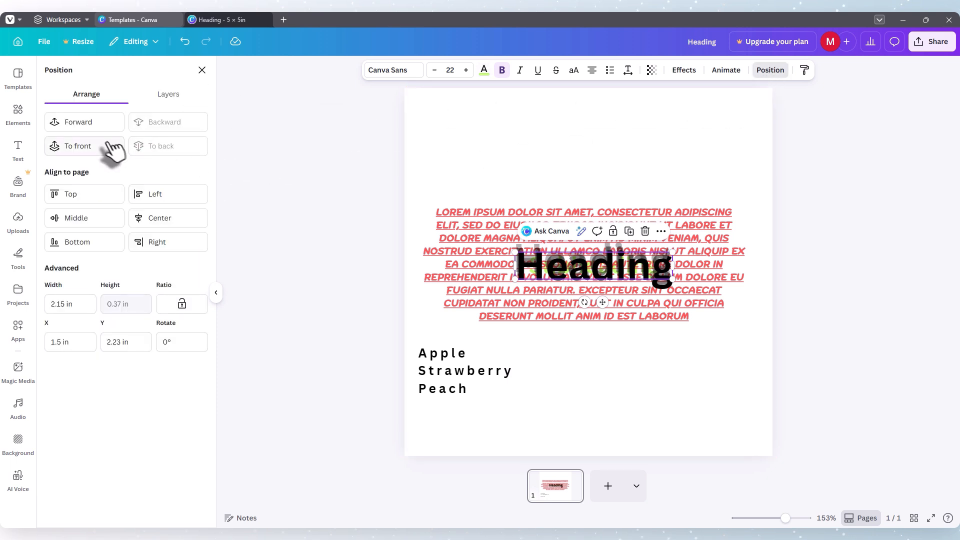
pyautogui.click(96, 128)
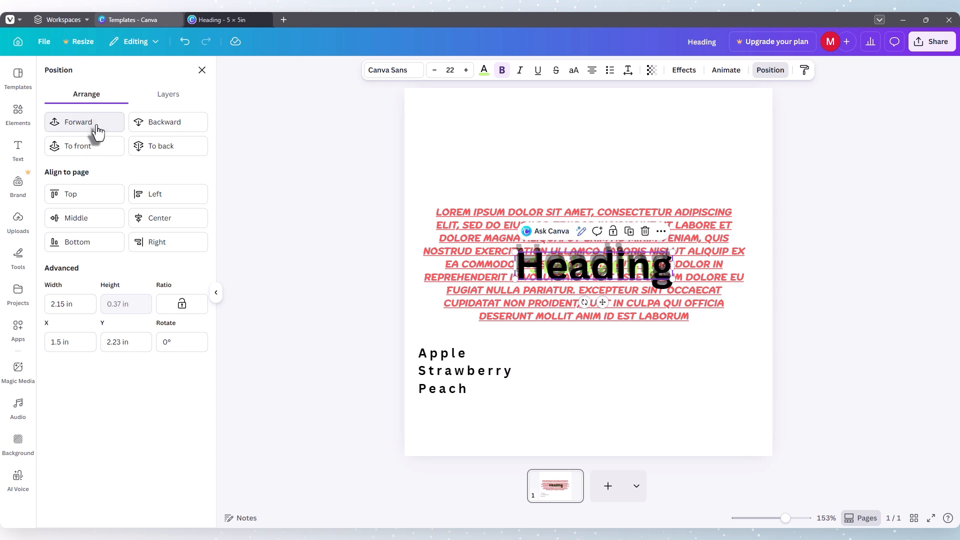
pyautogui.click(98, 129)
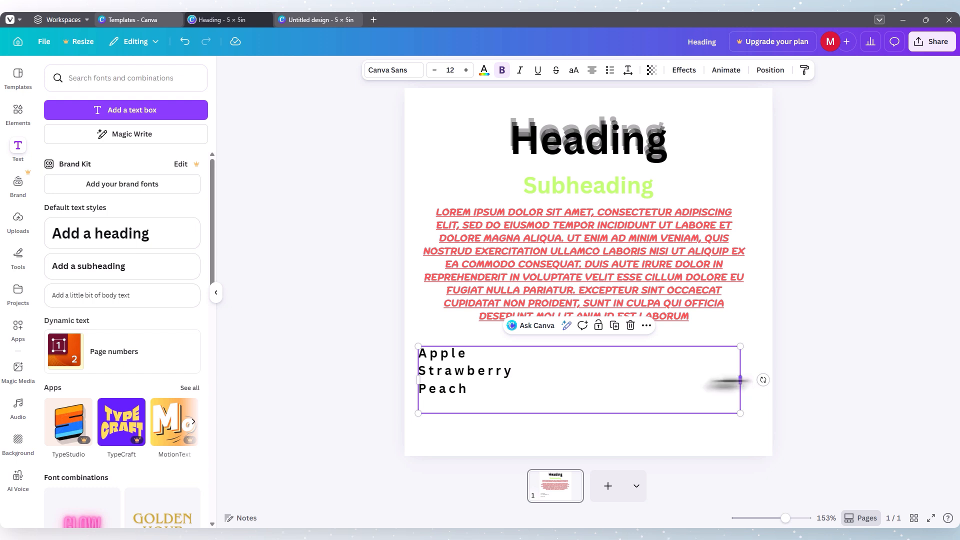
# - Narrow the fruit list's text box so it ends just past its longest word
pyautogui.moveTo(741, 380); pyautogui.dragTo(530, 389)
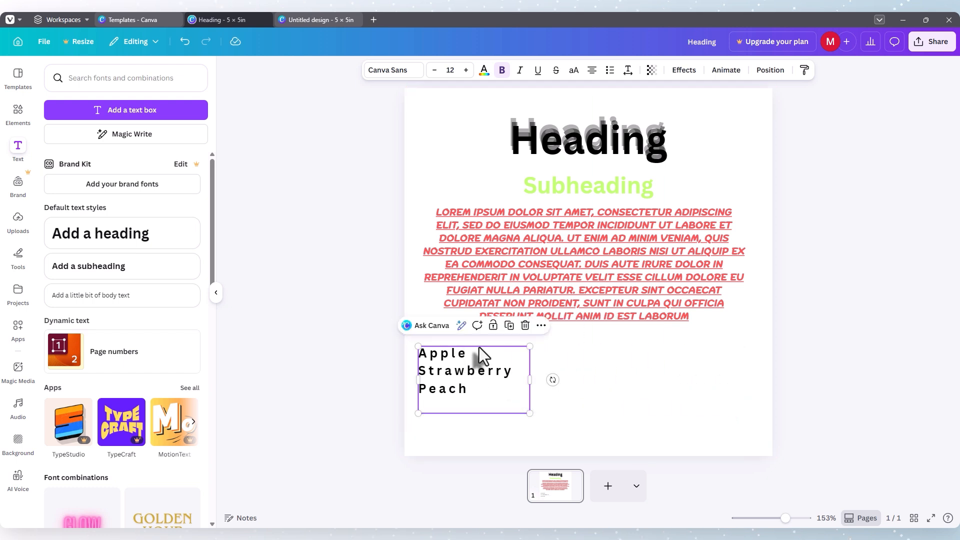
pyautogui.press('Escape')
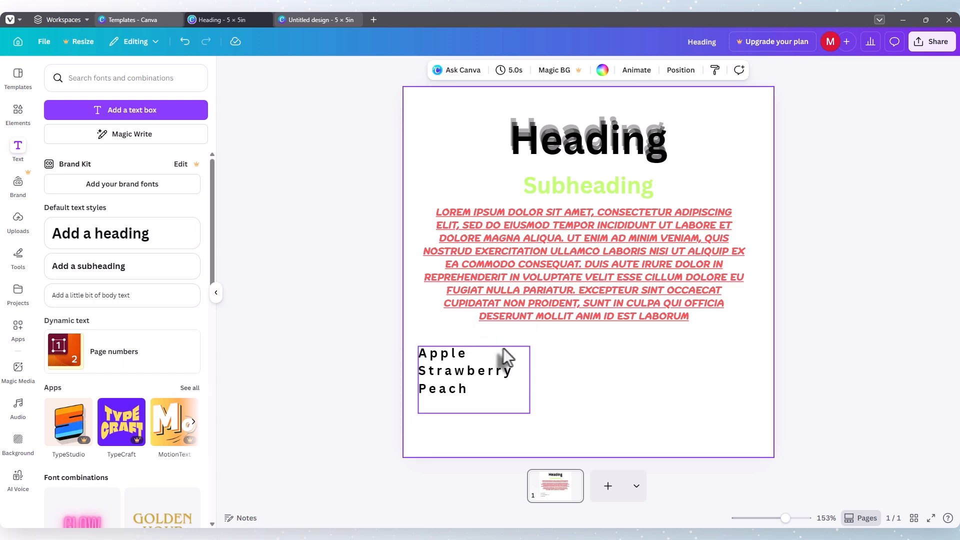
# - Copy and paste the fruit list, and move the copy to the right of the original
pyautogui.click(501, 348)
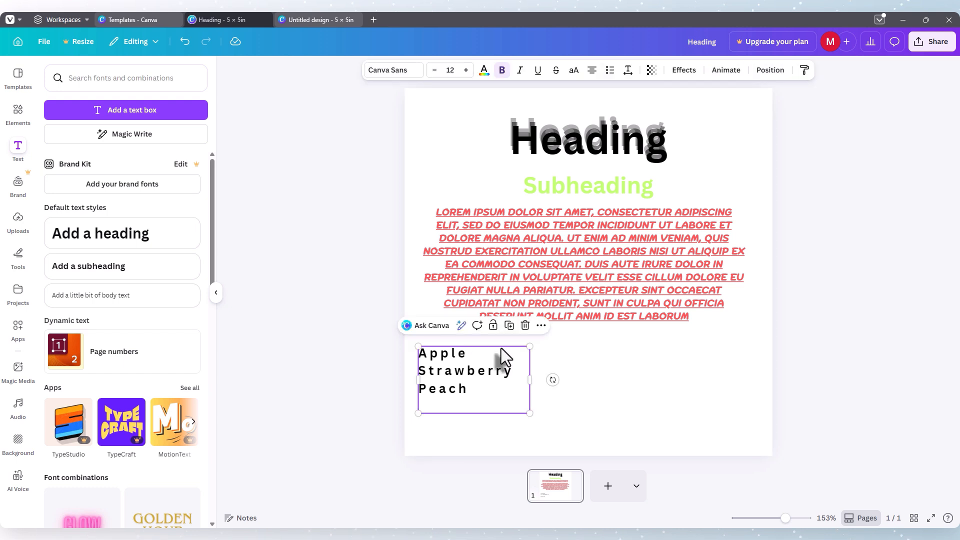
pyautogui.click(550, 352)
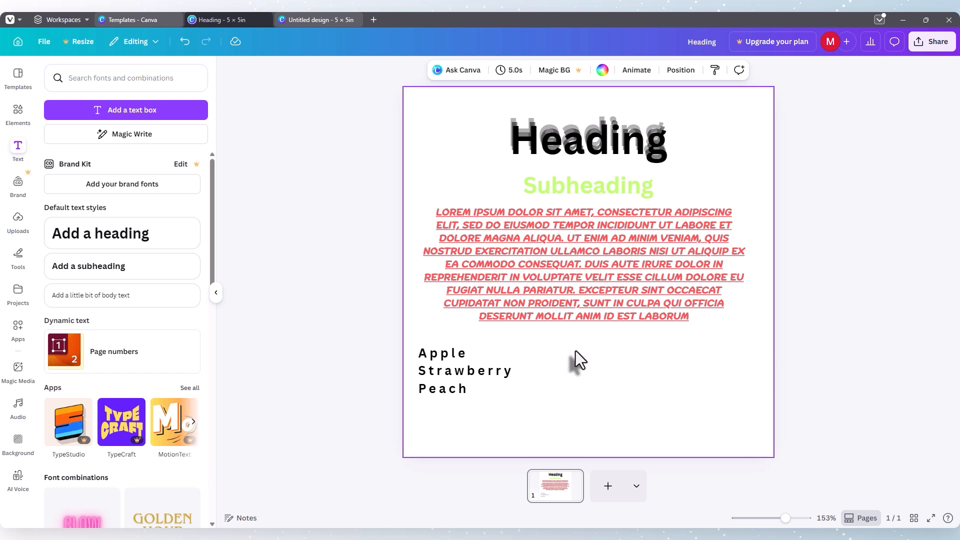
pyautogui.hotkey('ctrl', 'v')
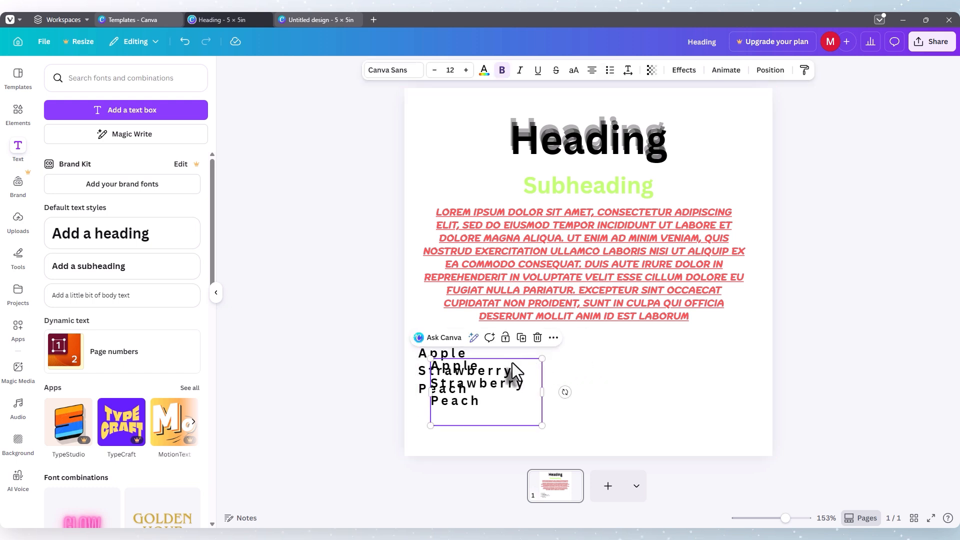
pyautogui.click(552, 383)
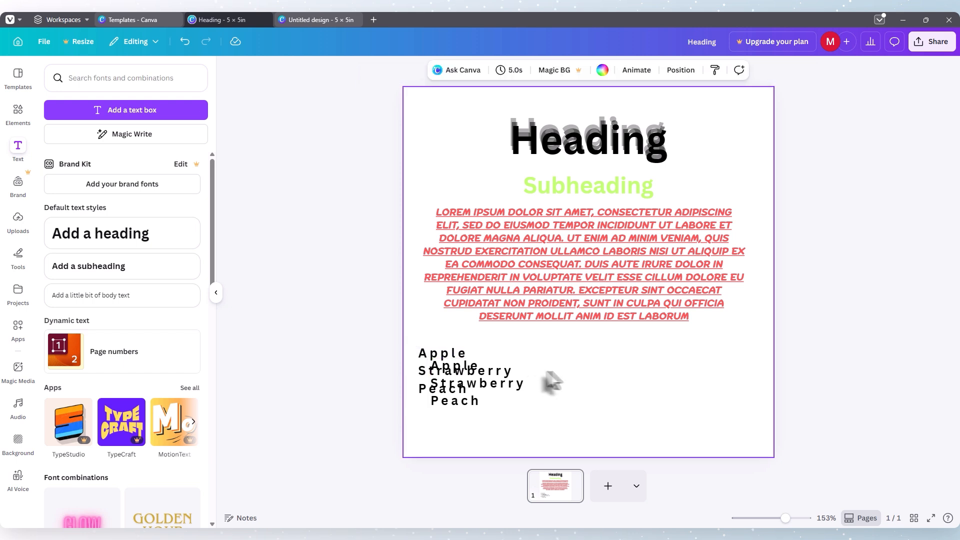
pyautogui.click(530, 370)
pyautogui.moveTo(525, 400); pyautogui.dragTo(616, 372)
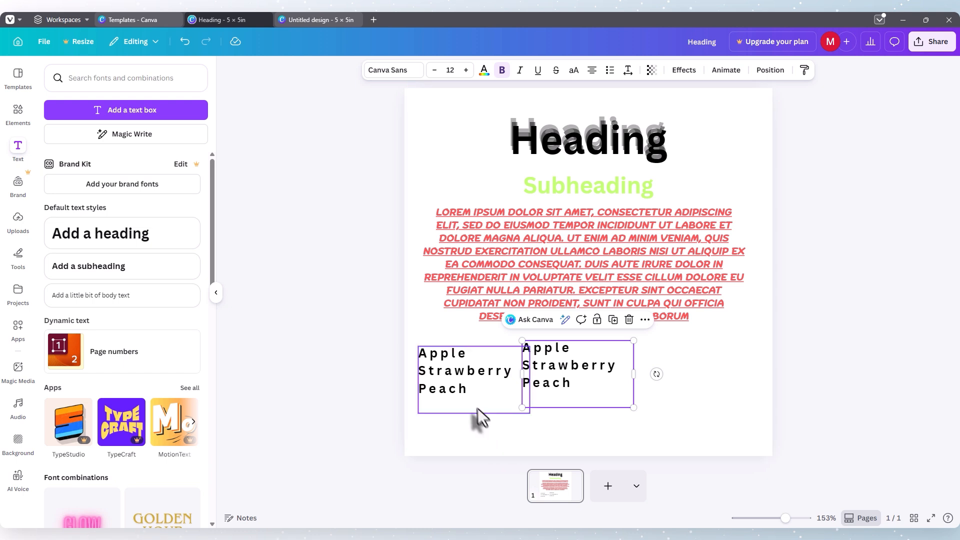
# - Duplicate the original fruit list and place the duplicate between it and the first copy
pyautogui.click(473, 376)
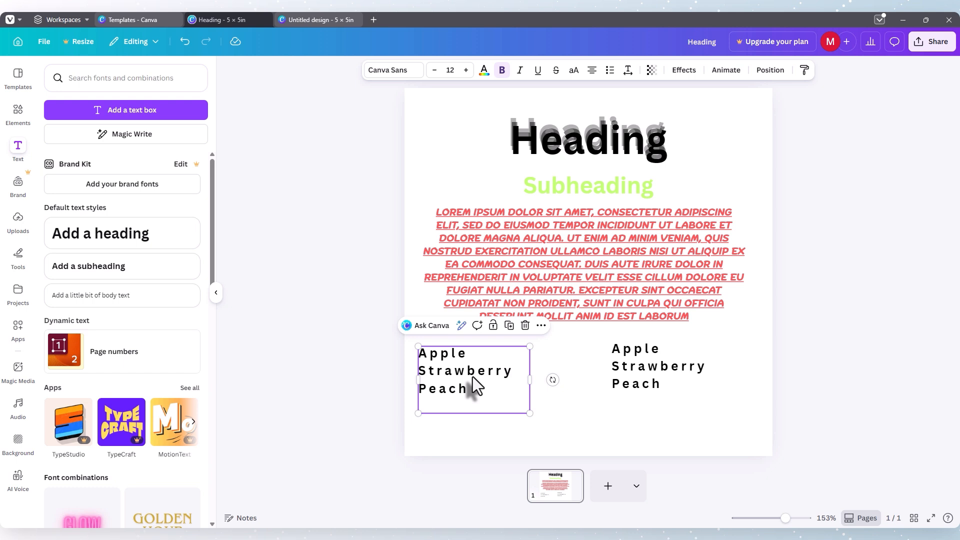
pyautogui.hotkey('ctrl', 'd')
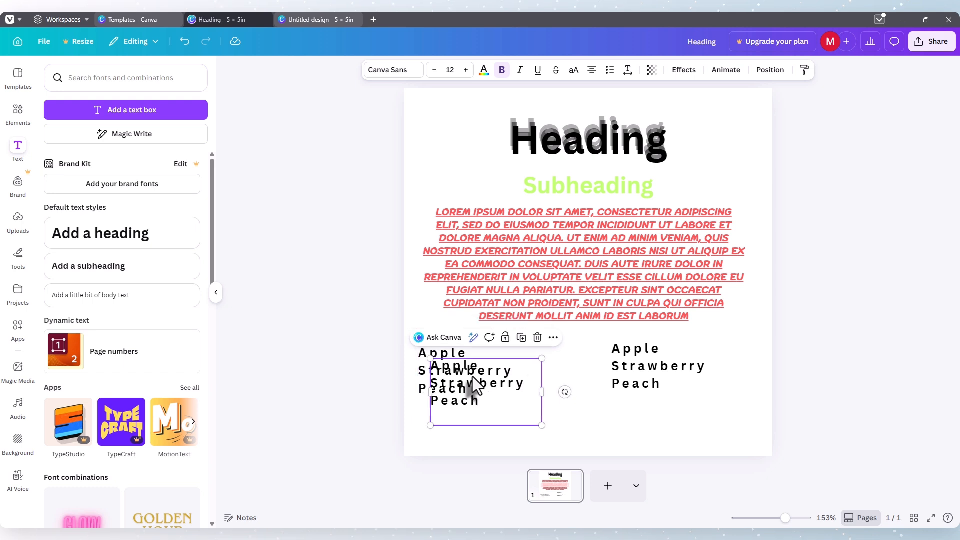
pyautogui.moveTo(485, 367); pyautogui.dragTo(582, 343)
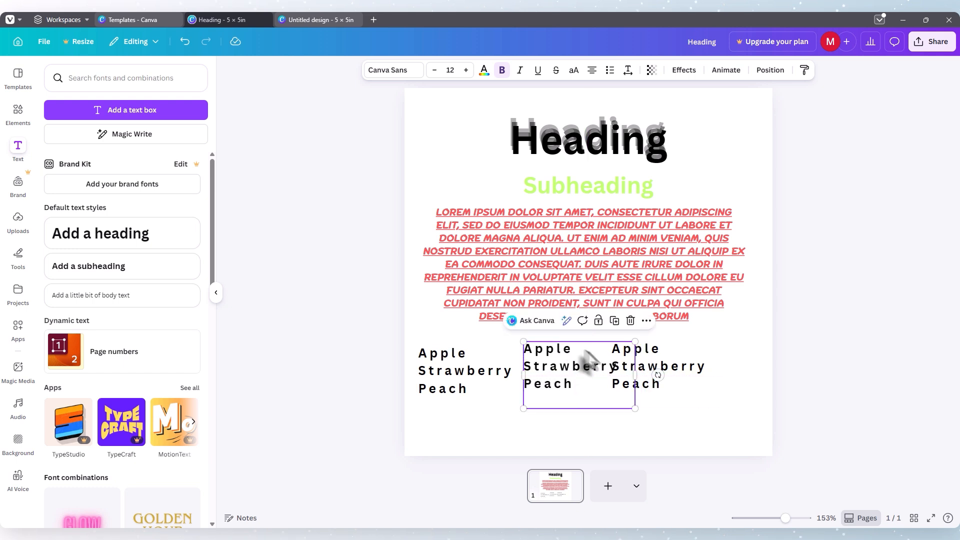
# - Delete both copies of the fruit list and select the original list
pyautogui.press('Delete')
pyautogui.click(659, 350)
pyautogui.moveTo(659, 350); pyautogui.dragTo(464, 361)
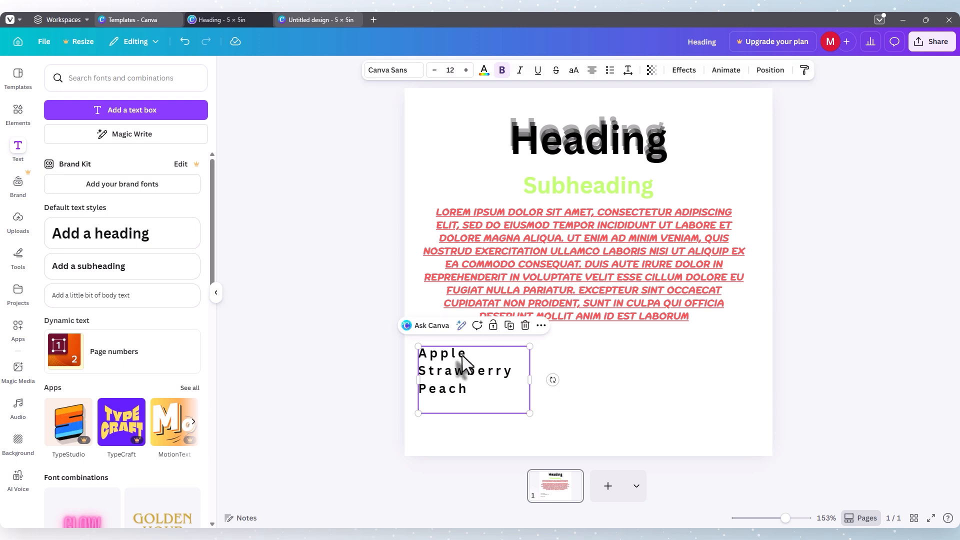
# - Open the page alignment options for the fruit list
pyautogui.rightClick(463, 355)
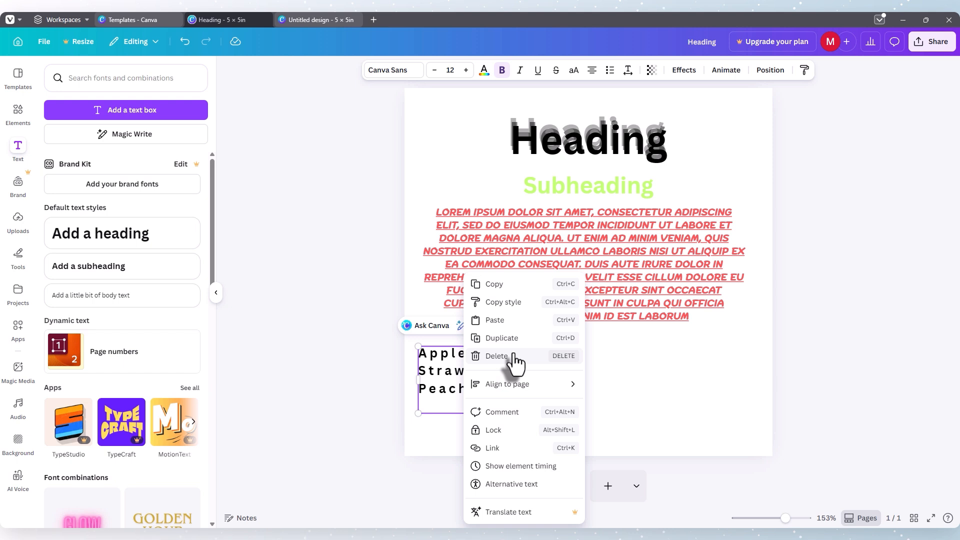
pyautogui.moveTo(515, 386)
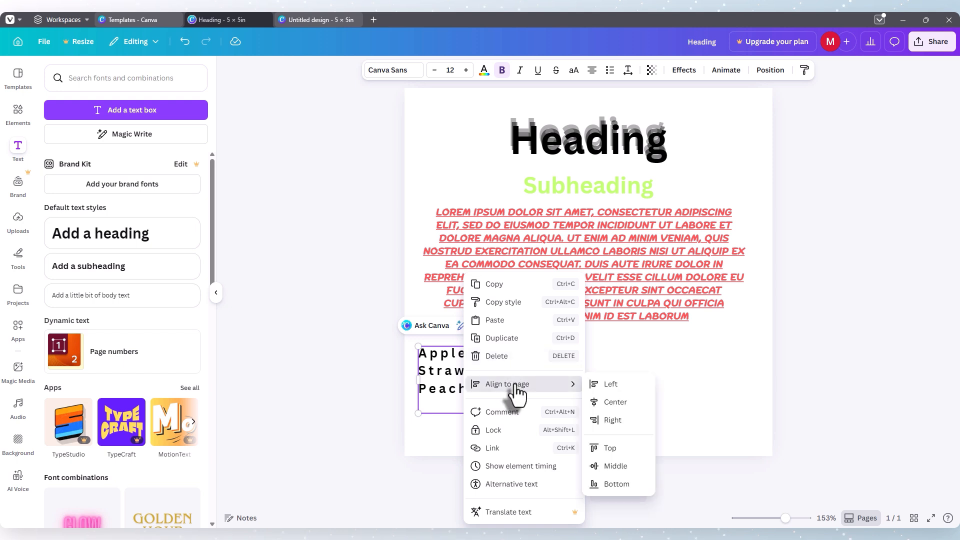